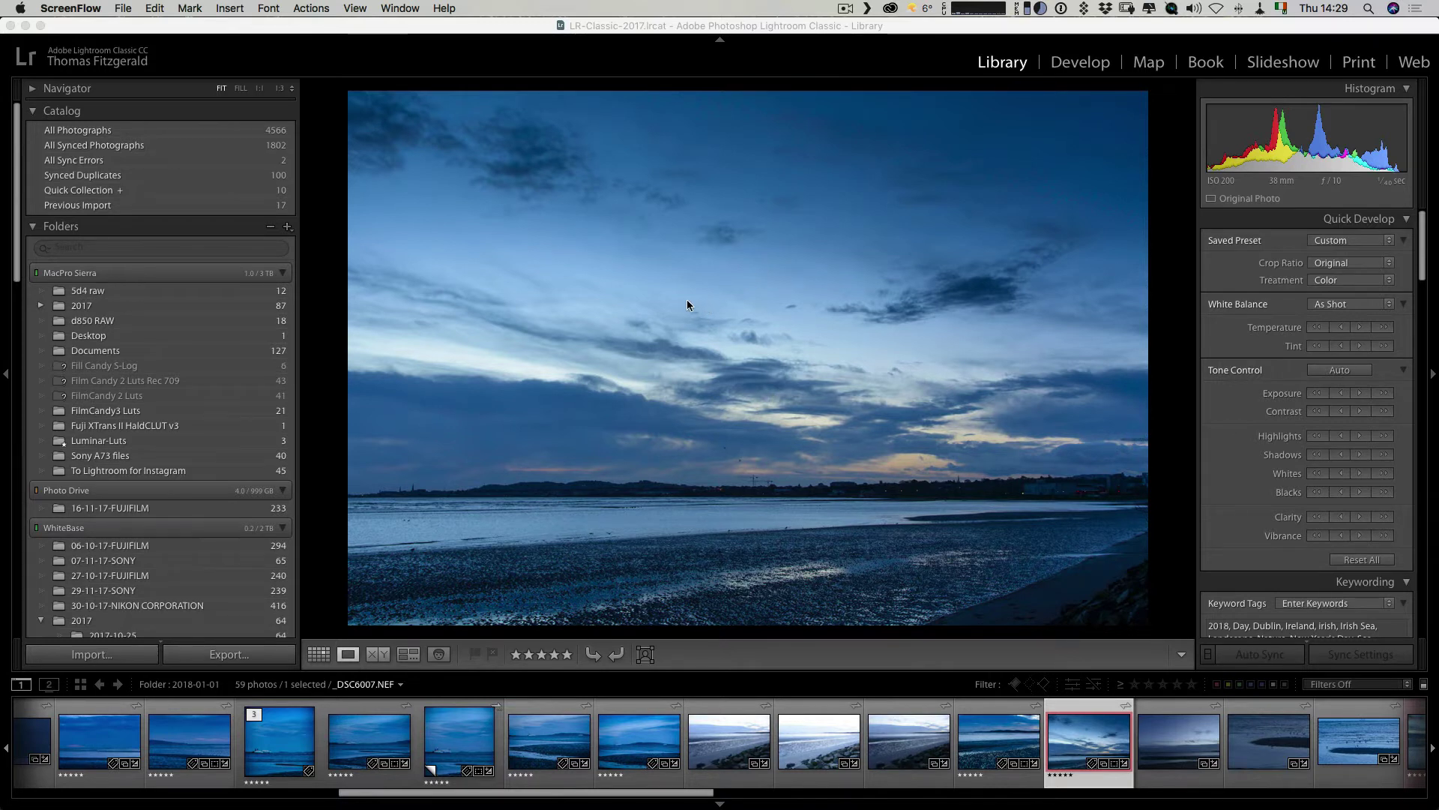
Send _DSC6007 from Lightroom to Luminar 2018 with Photo > Edit In, creating _DSC6007-Edit.tiff
click(707, 300)
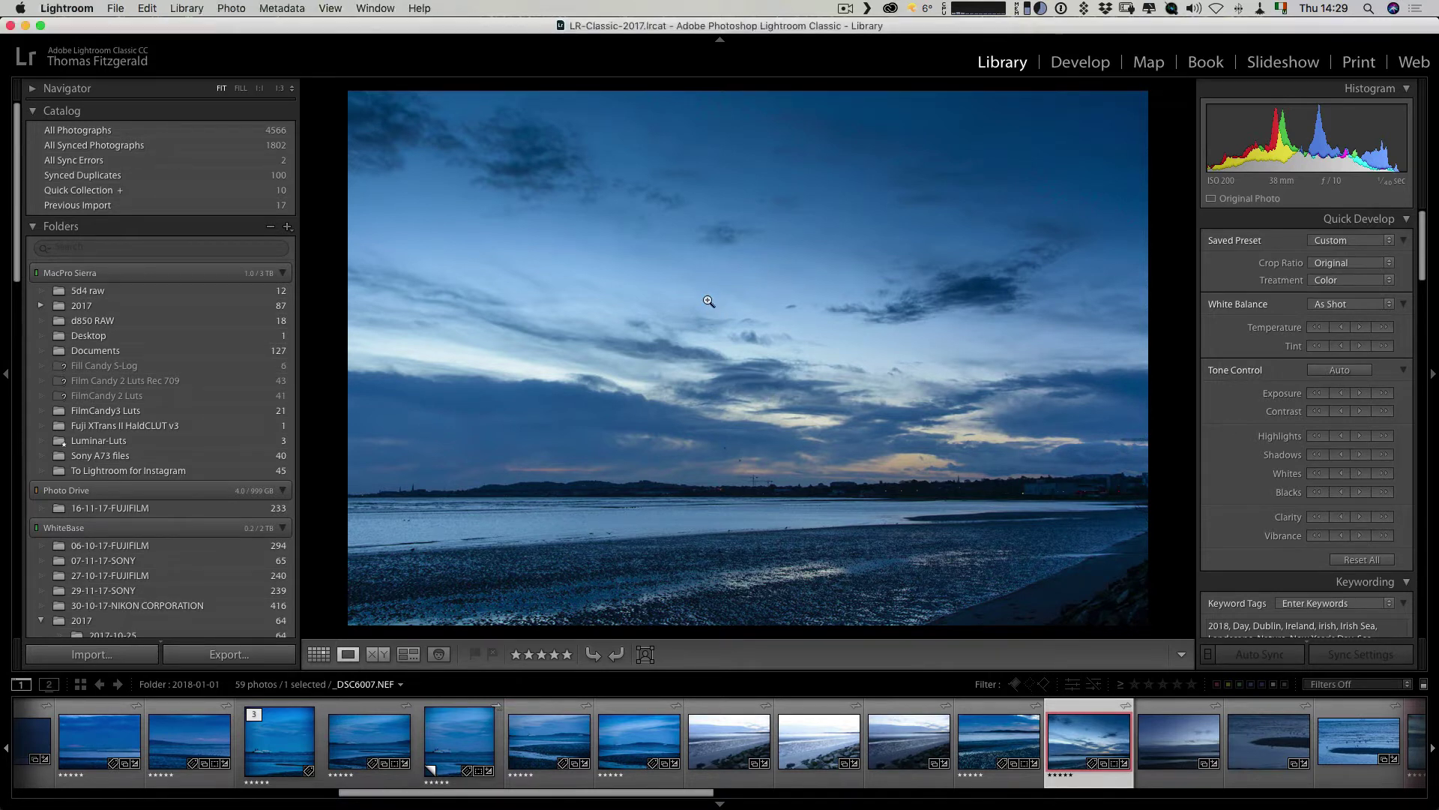
click(231, 8)
mouse_move(315, 139)
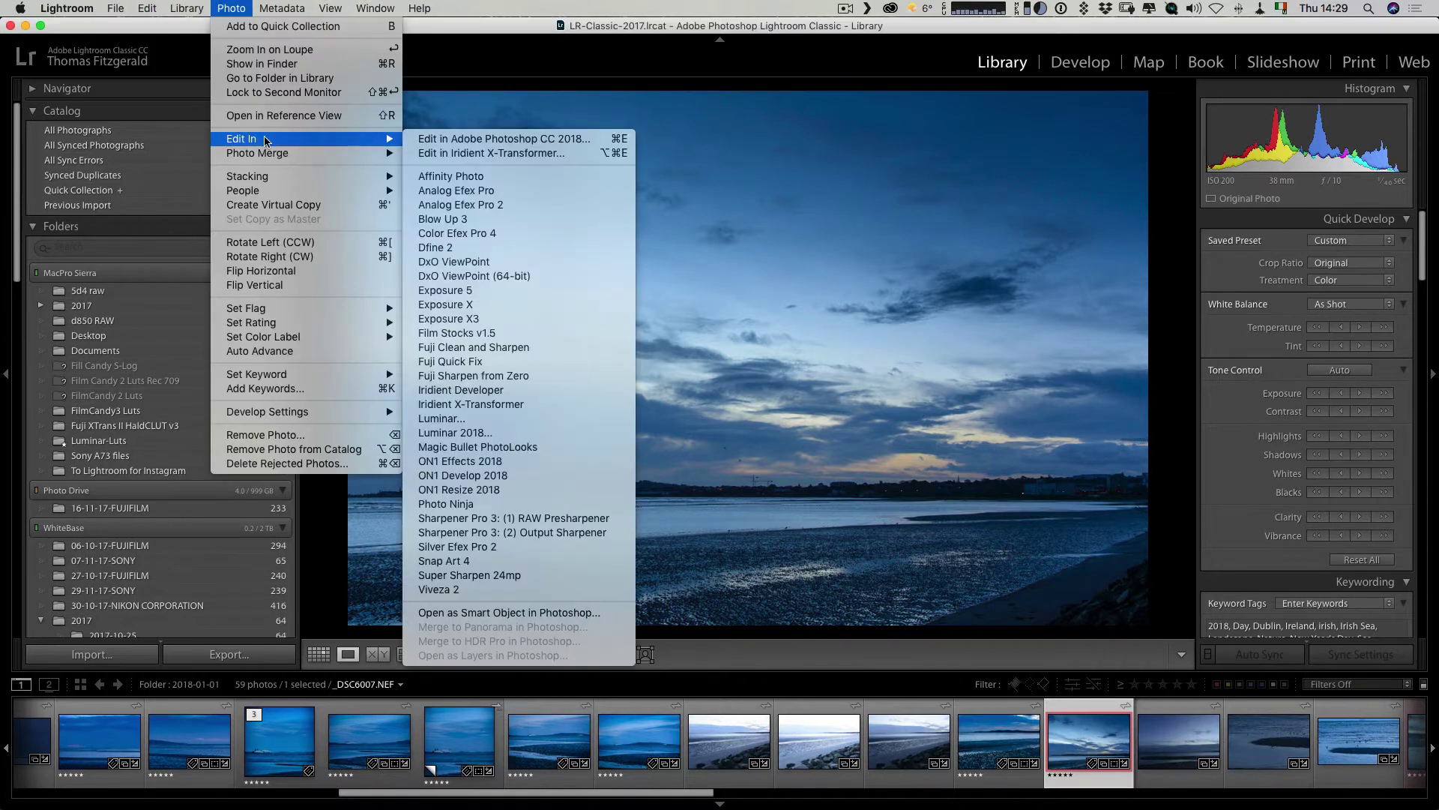
click(503, 434)
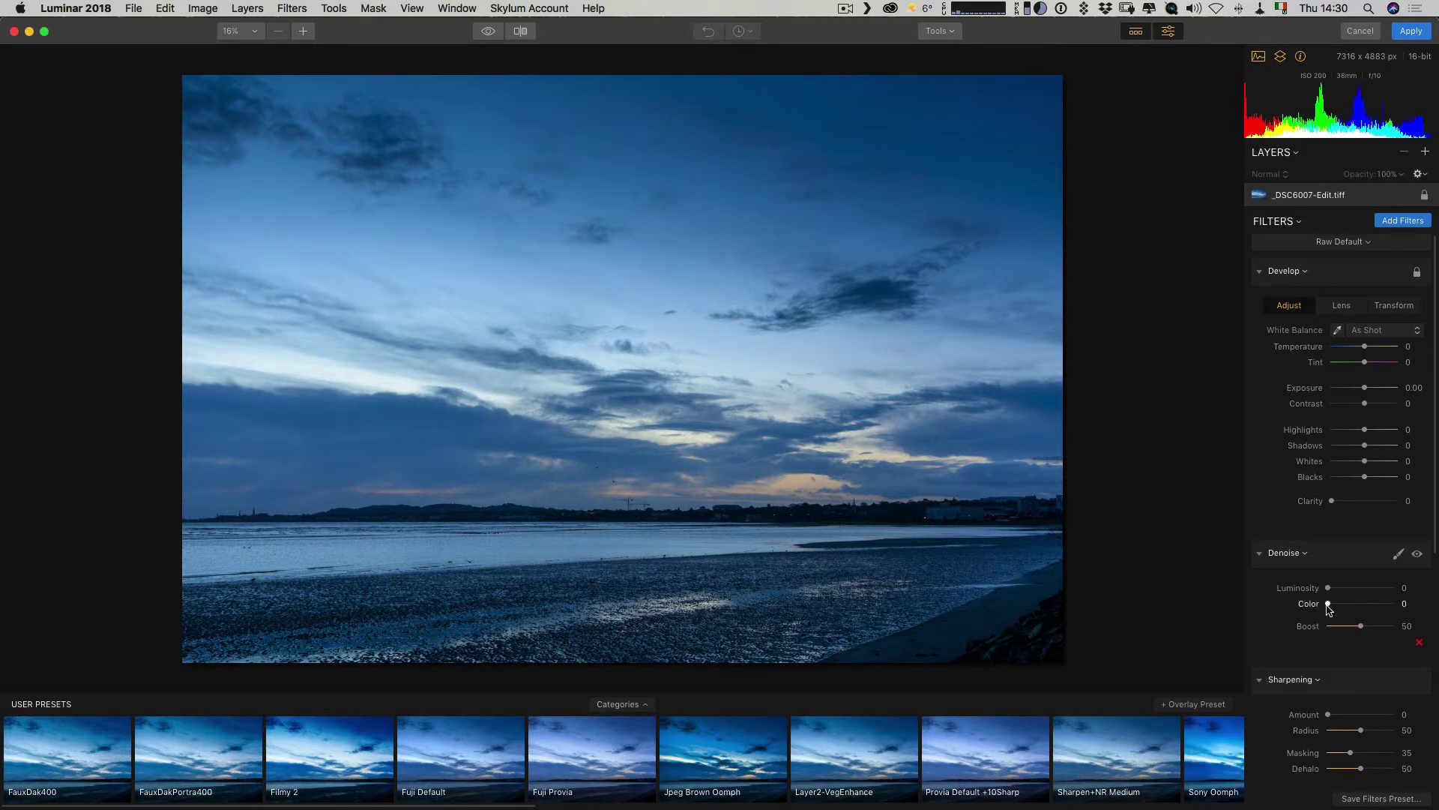
Set the Accent AI Filter Boost to 80 in Luminar and apply the edit back to Lightroom
scroll(1345, 615, down, 5)
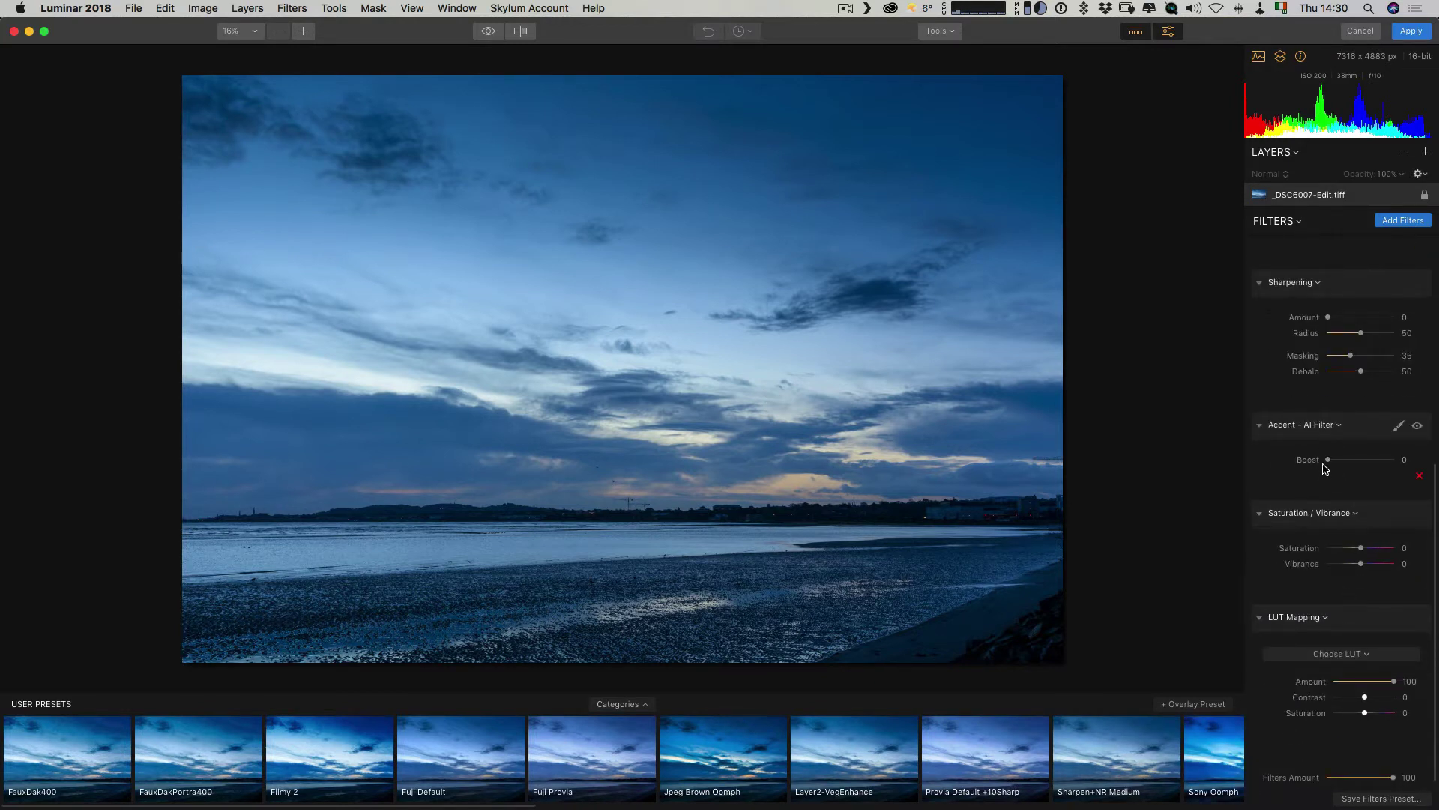
drag(1328, 460, 1380, 460)
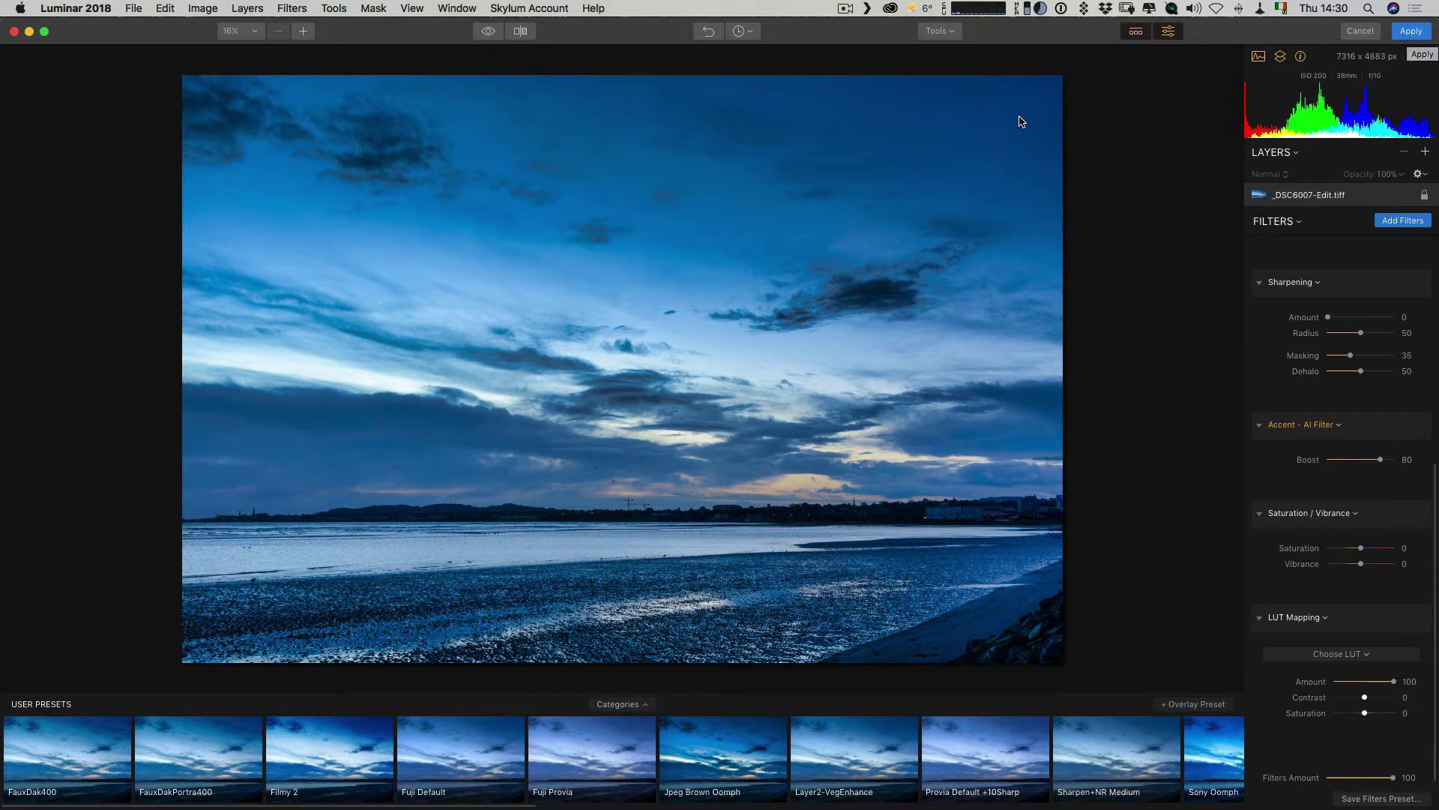
click(129, 8)
click(1407, 34)
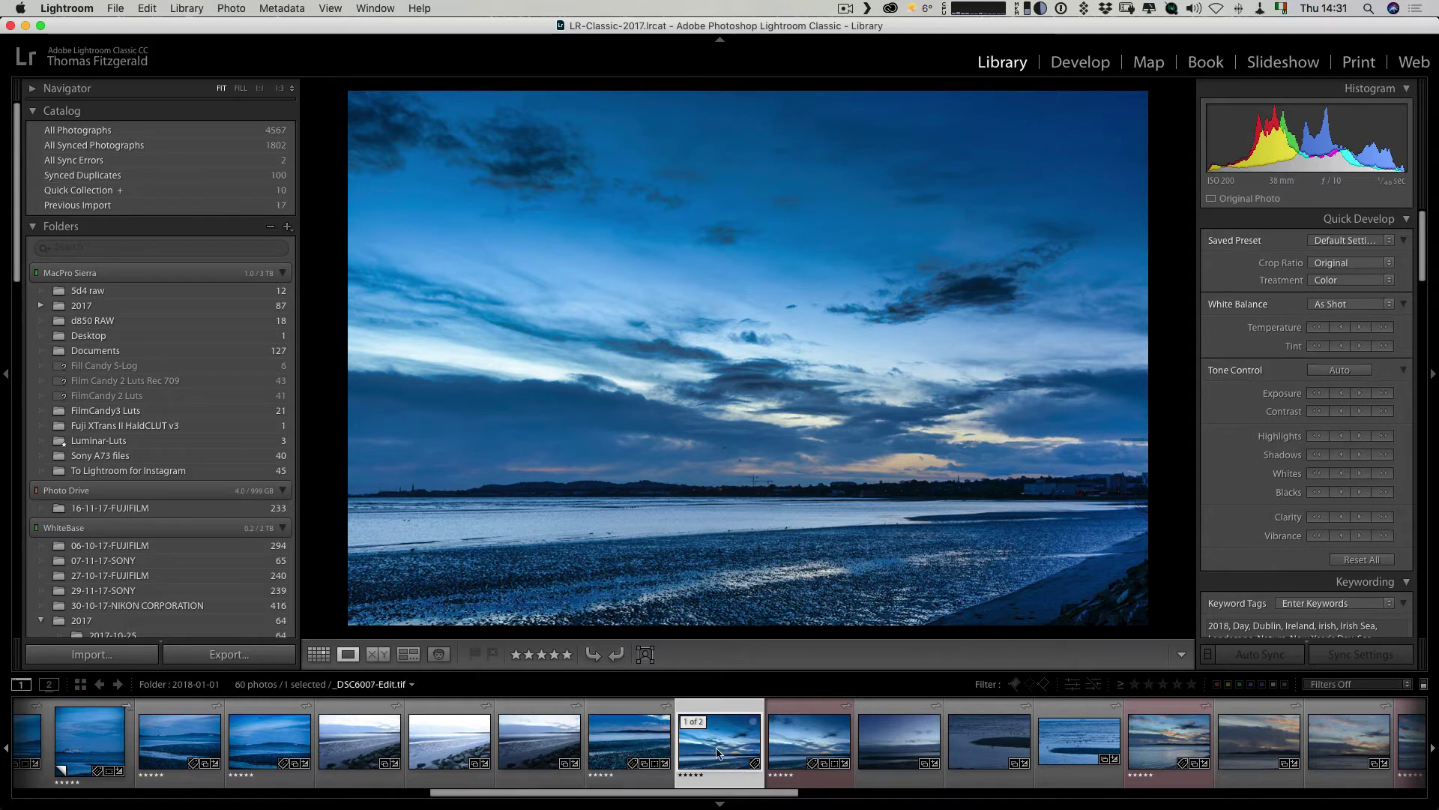
Scroll the filmstrip to check the edited TIFF stacked beside the original NEF
scroll(1299, 362, down, 5)
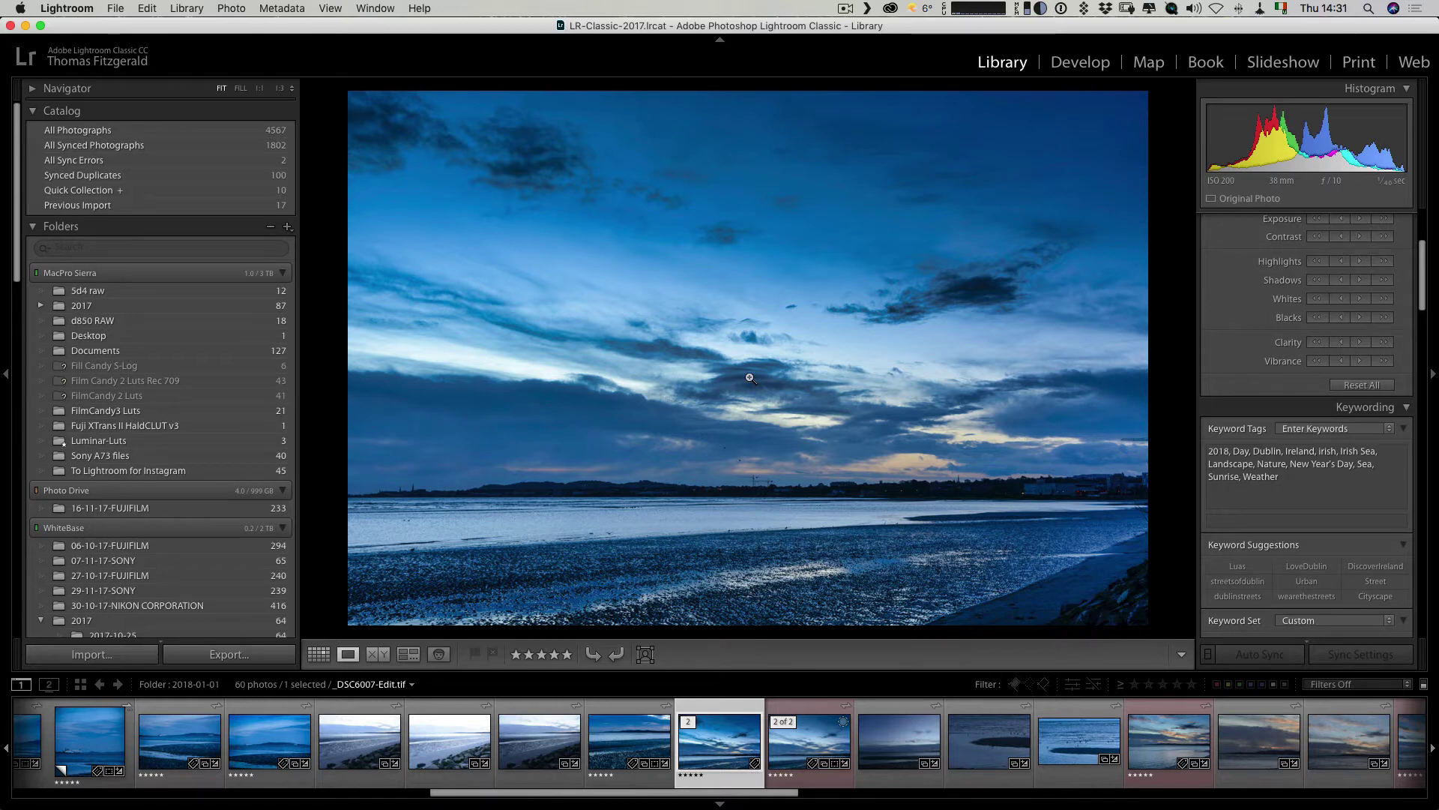
Select the original _DSC6007.NEF and open it in Photoshop as a Smart Object
click(804, 743)
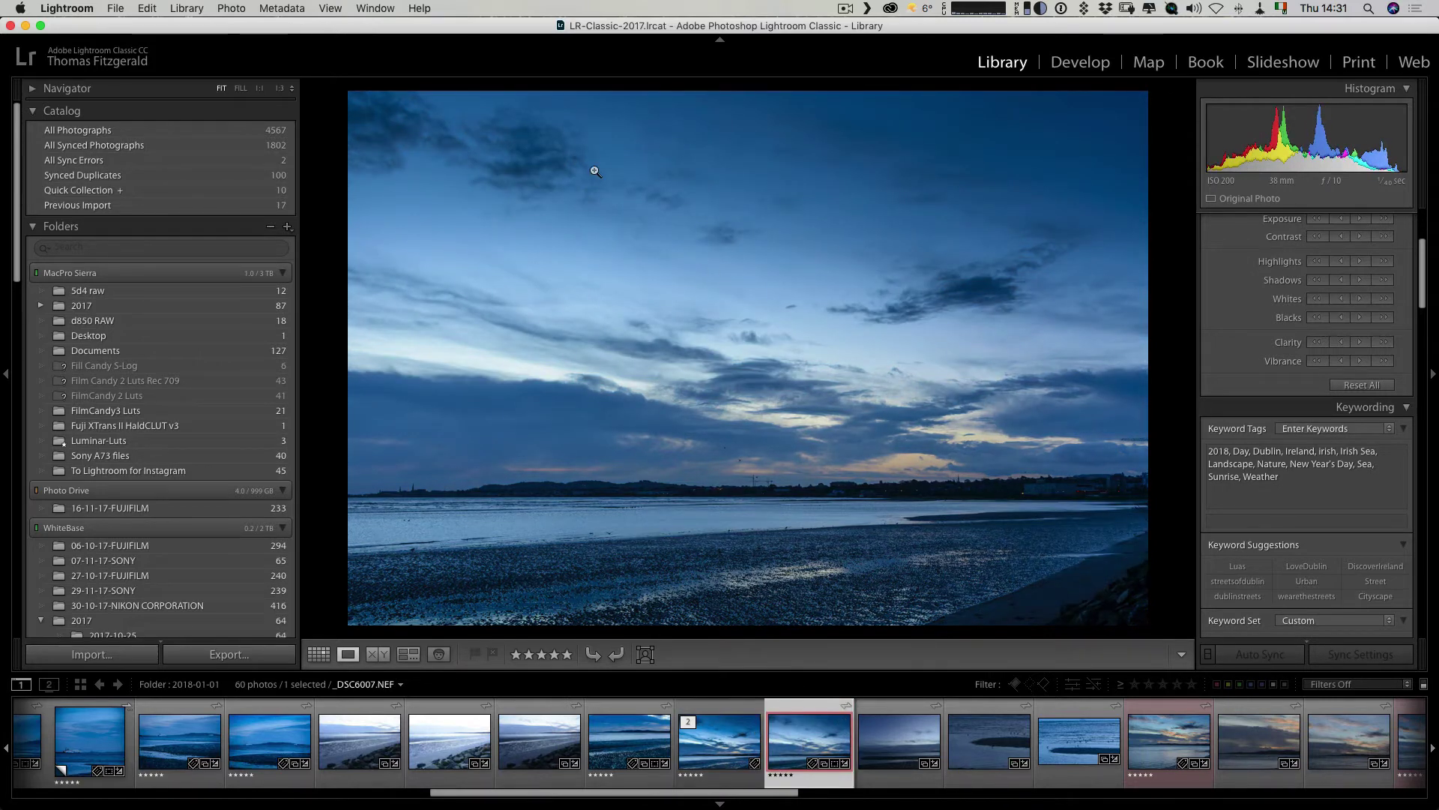
click(232, 9)
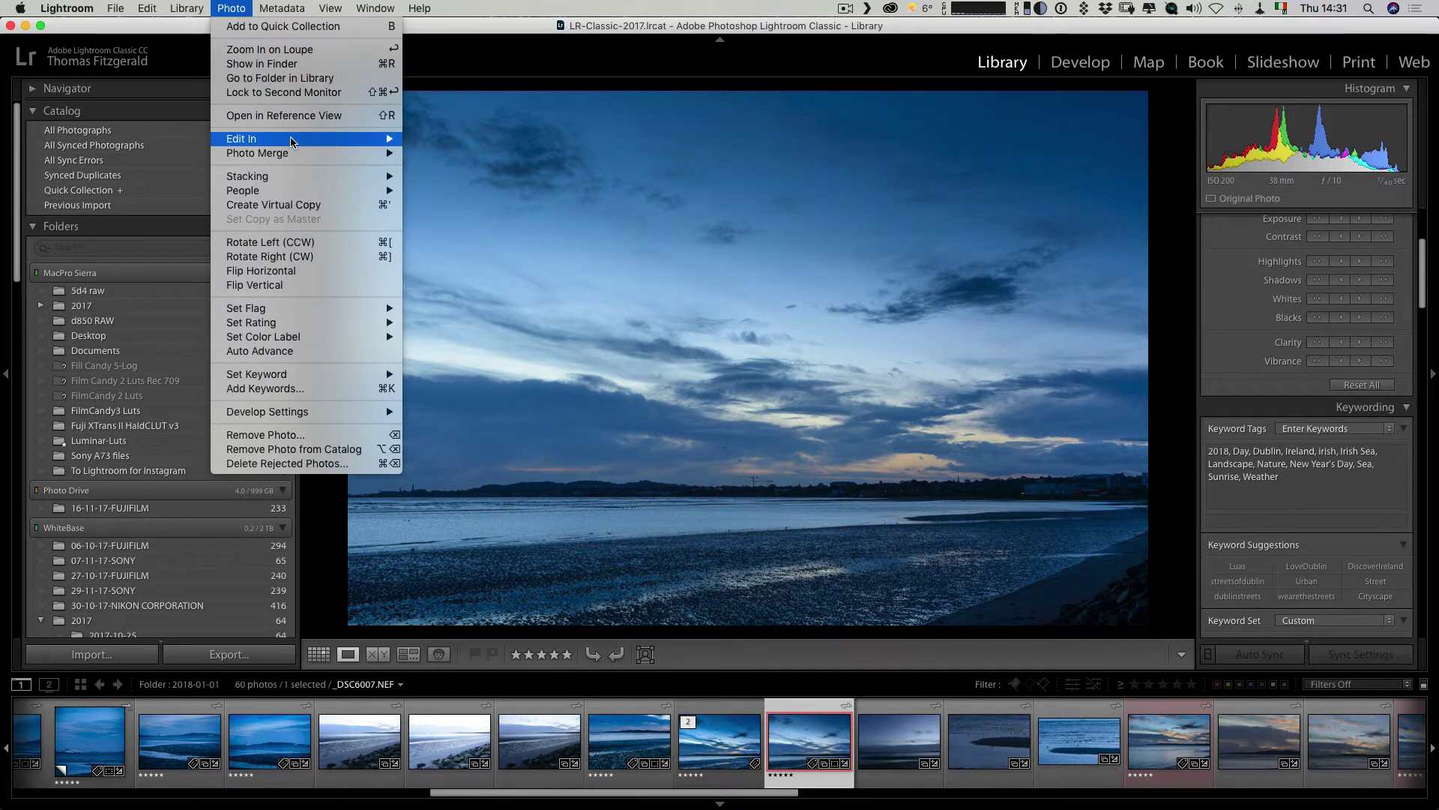
mouse_move(292, 142)
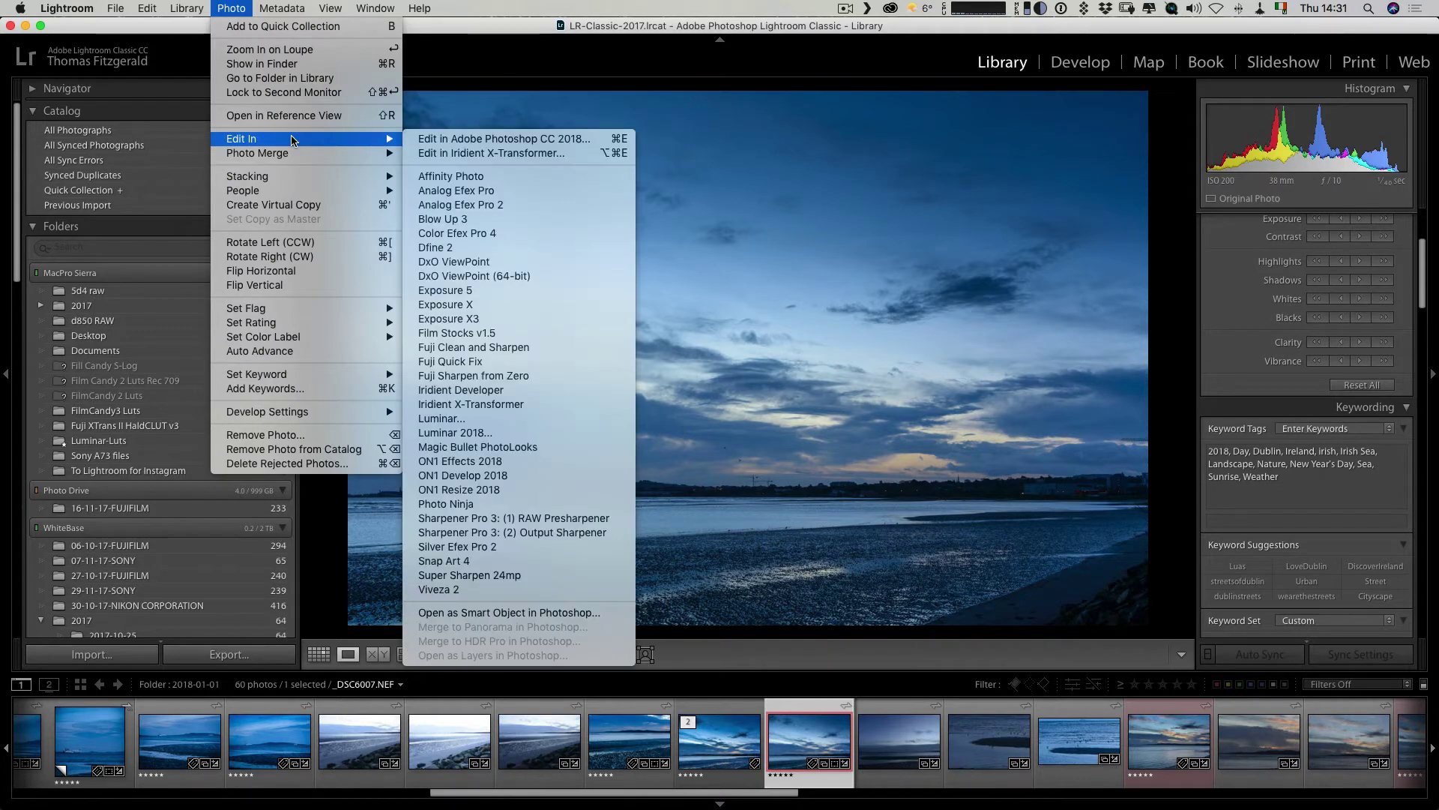
click(581, 614)
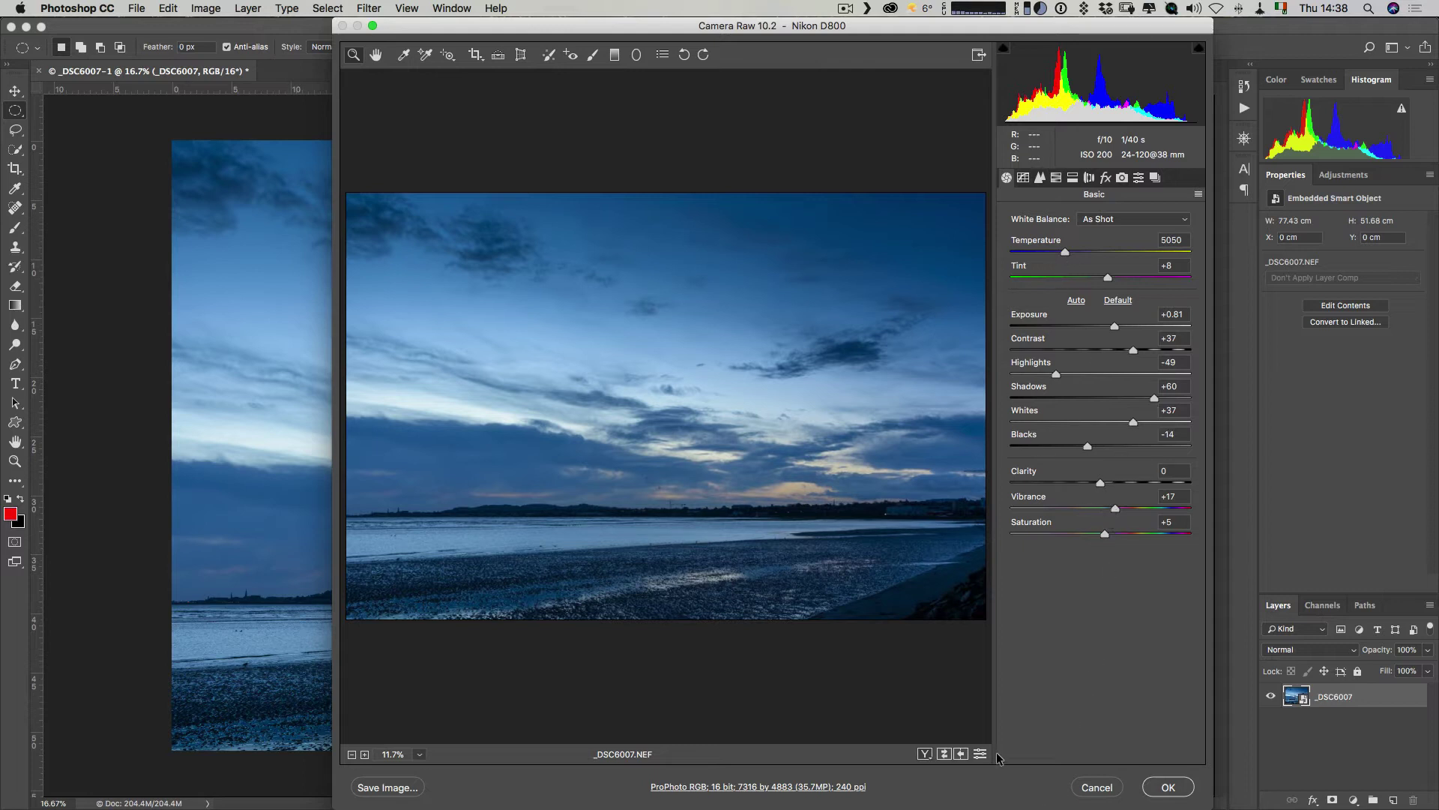
click(1092, 787)
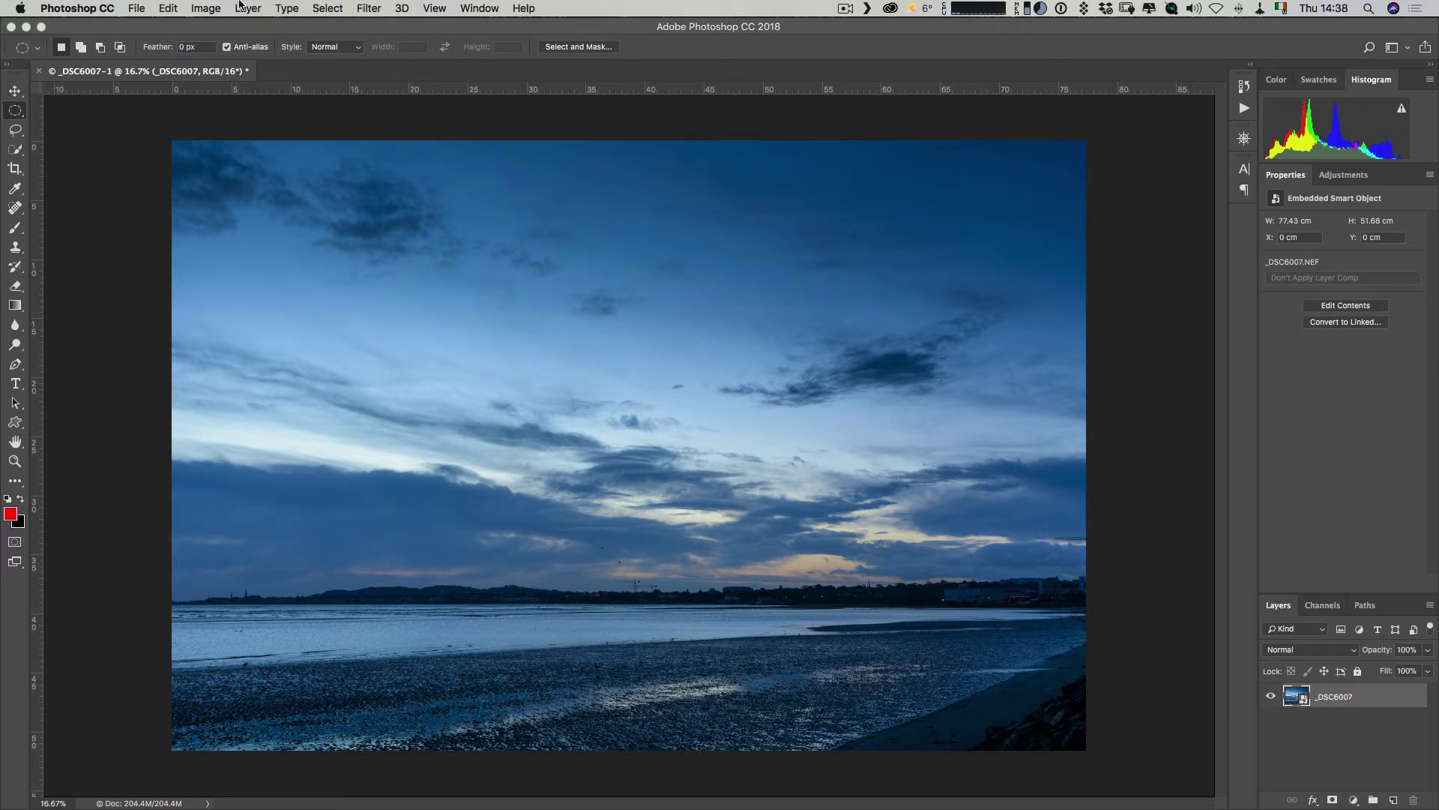
Launch Luminar 2018 from Filter > Skylum Software on the smart-object layer
click(378, 10)
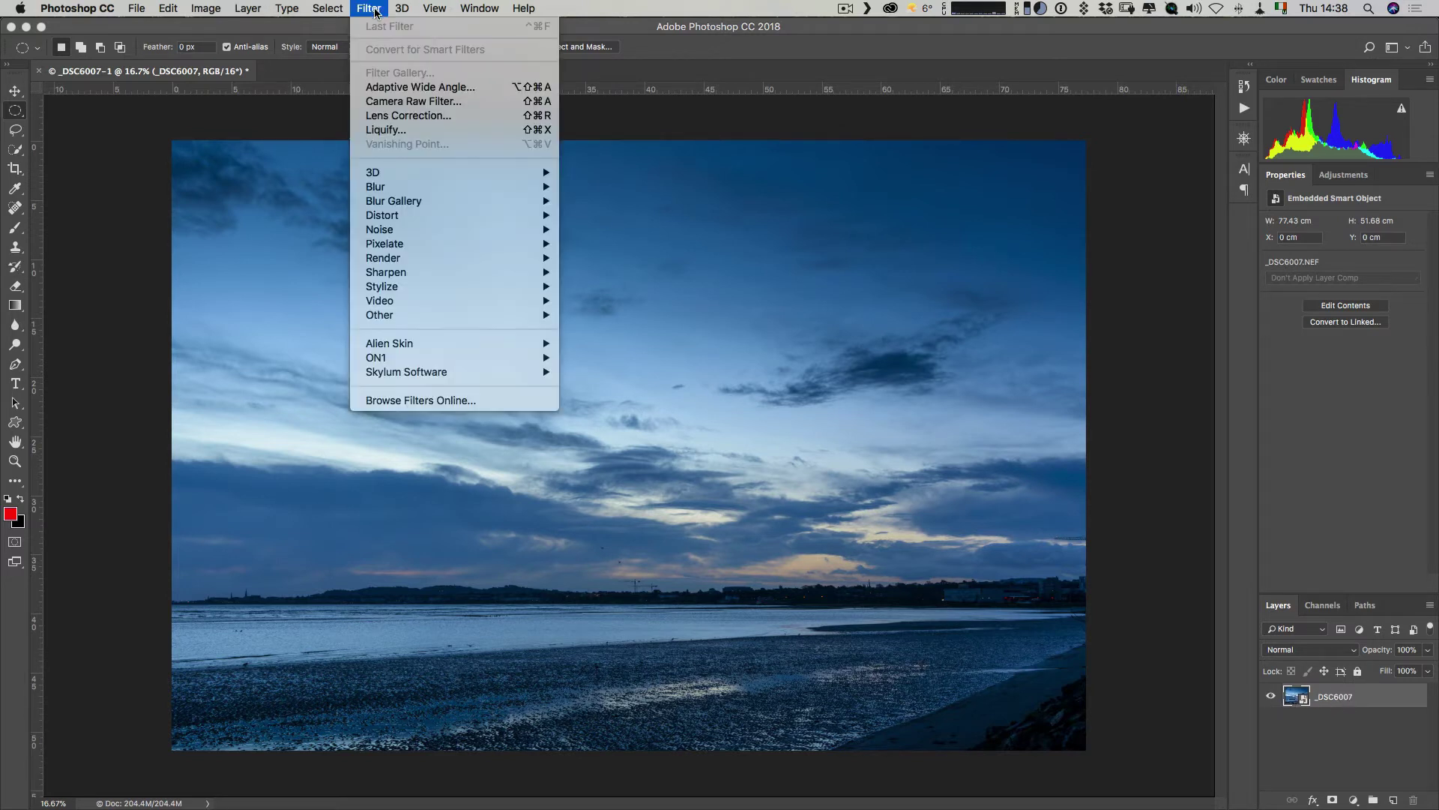
mouse_move(427, 360)
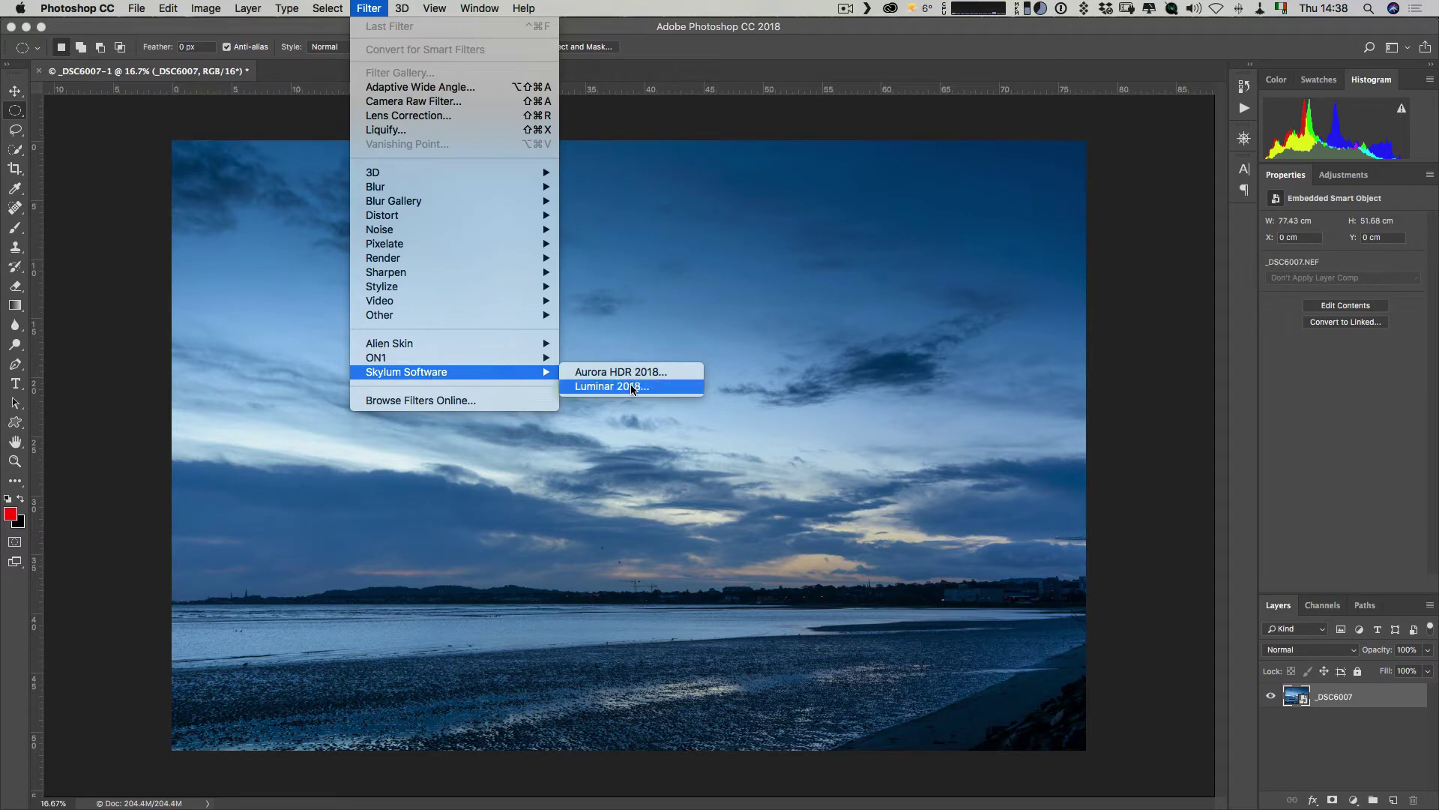
click(633, 389)
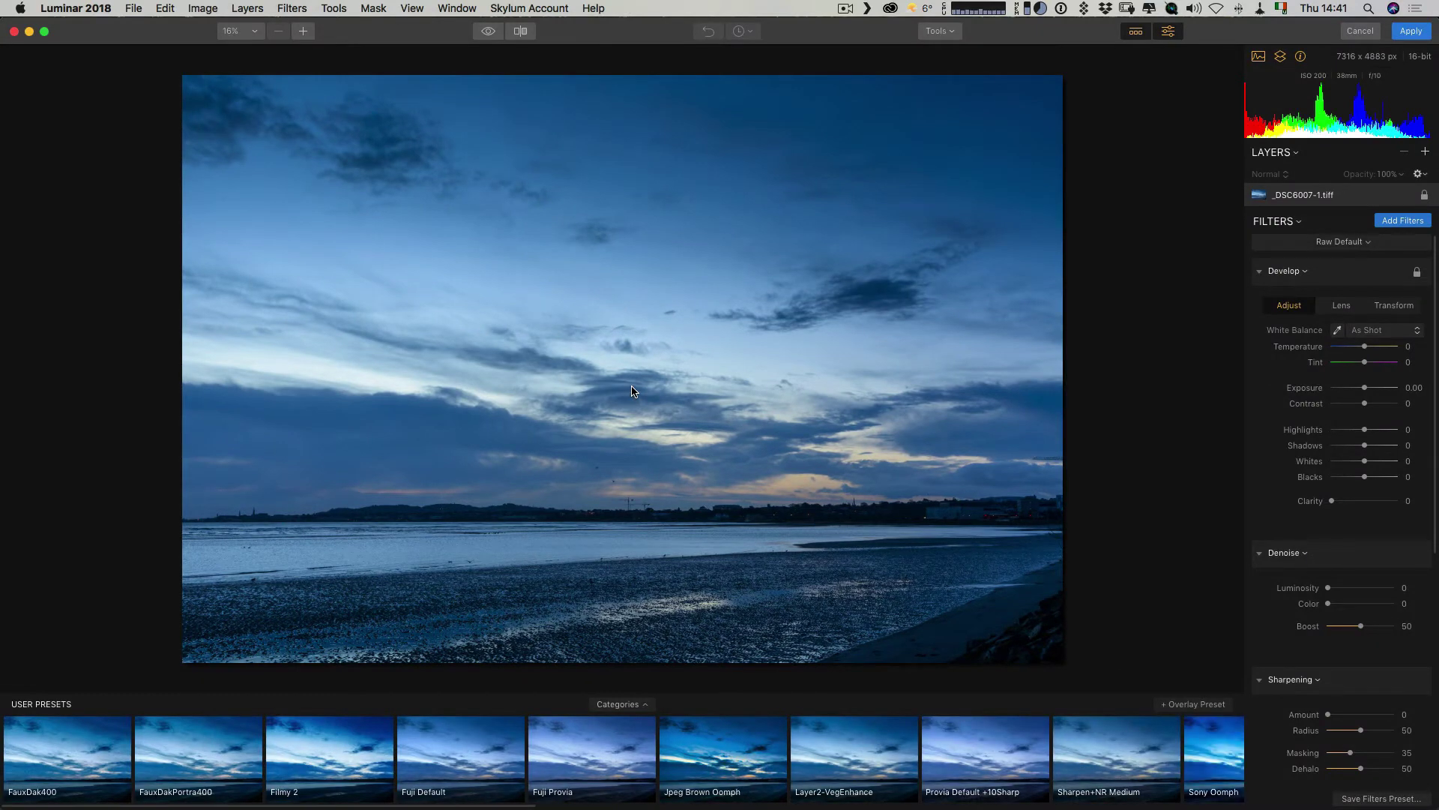
Set Highlights to -52, Accent AI boost to 74 and Saturation to 27 in Luminar
drag(1364, 430, 1365, 501)
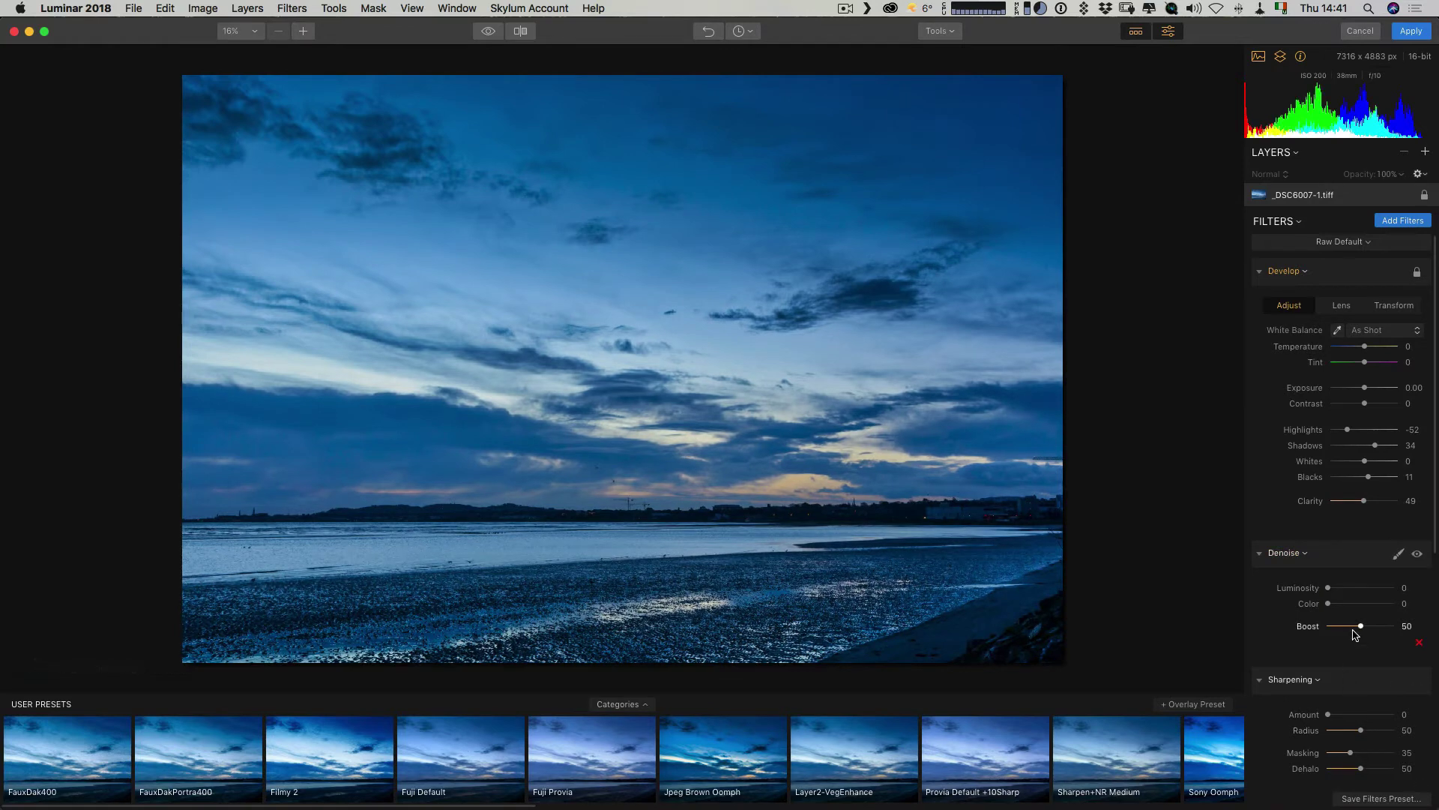
scroll(1349, 622, down, 5)
drag(1328, 540, 1378, 539)
drag(1360, 629, 1371, 628)
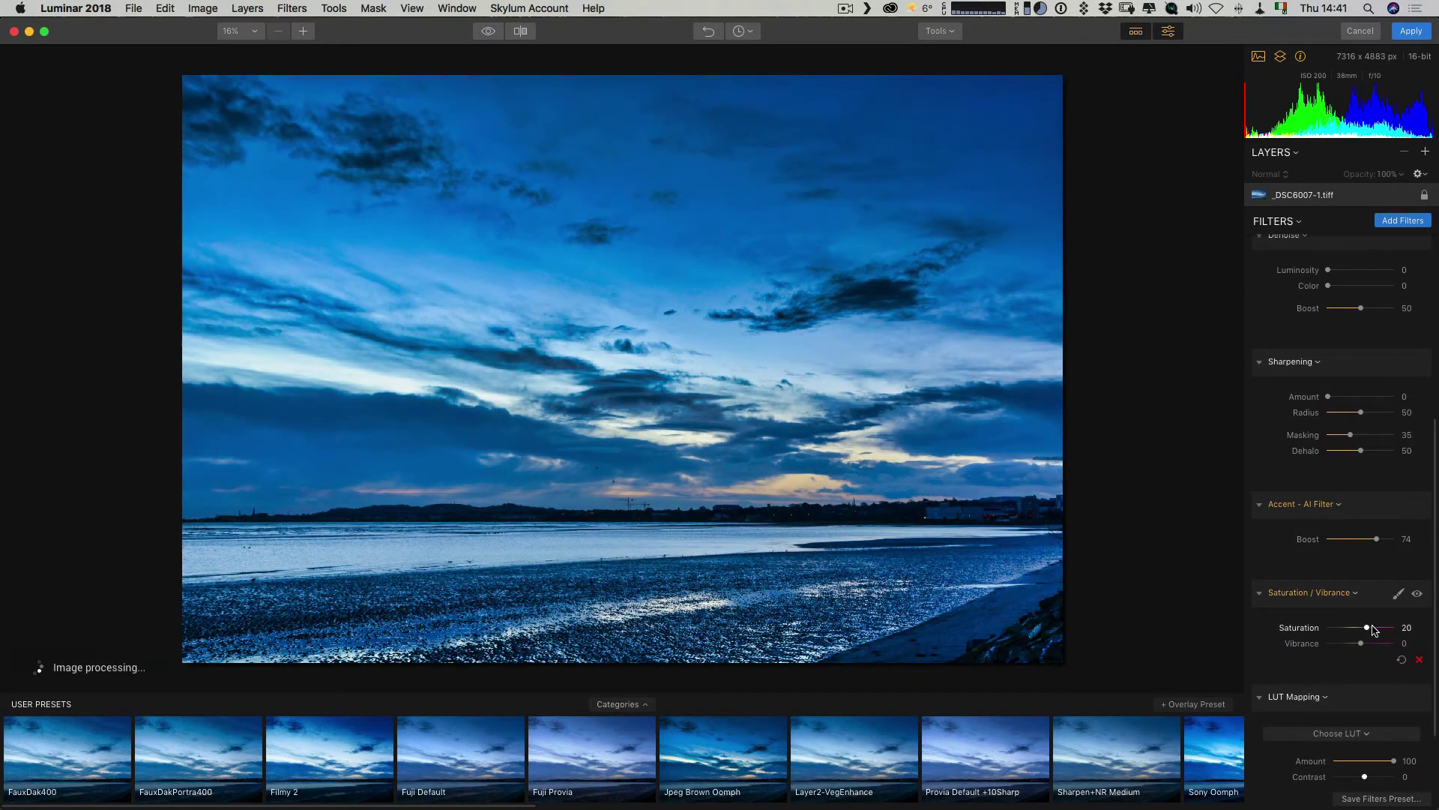
scroll(1332, 539, down, 2)
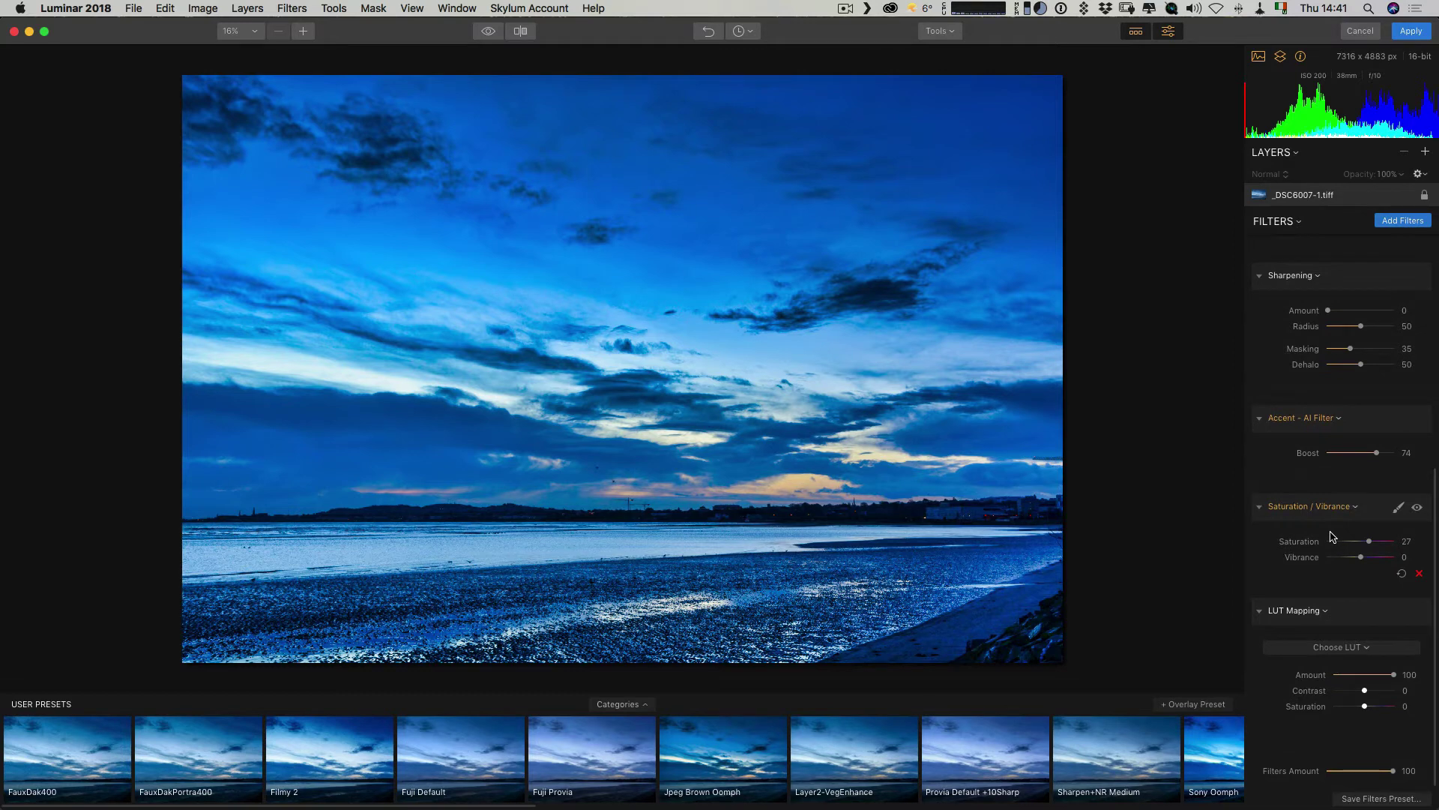
Apply the Cookies and Cream LUT, raise Contrast to 14, and commit the smart filter
click(1321, 646)
click(1311, 335)
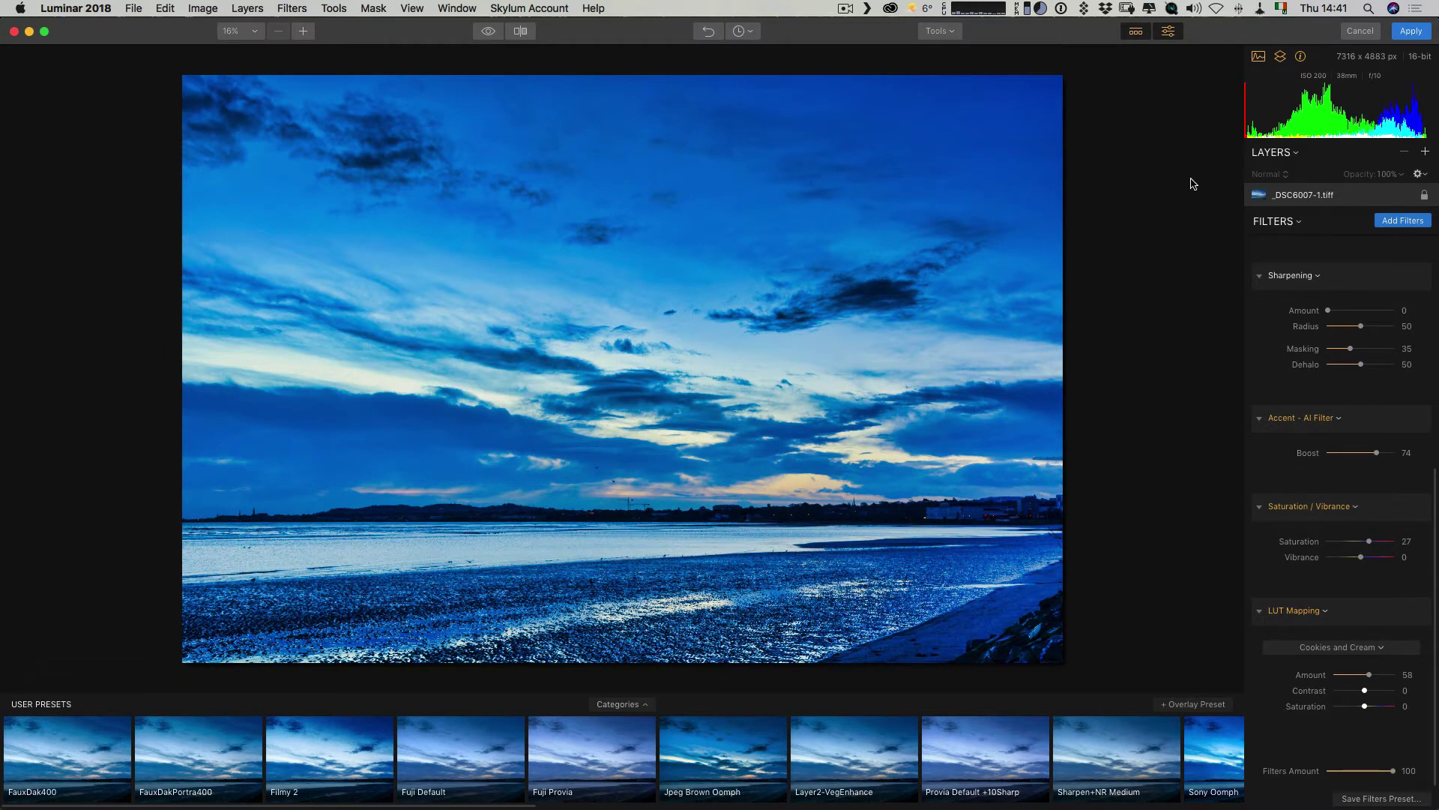
scroll(1346, 370, up, 5)
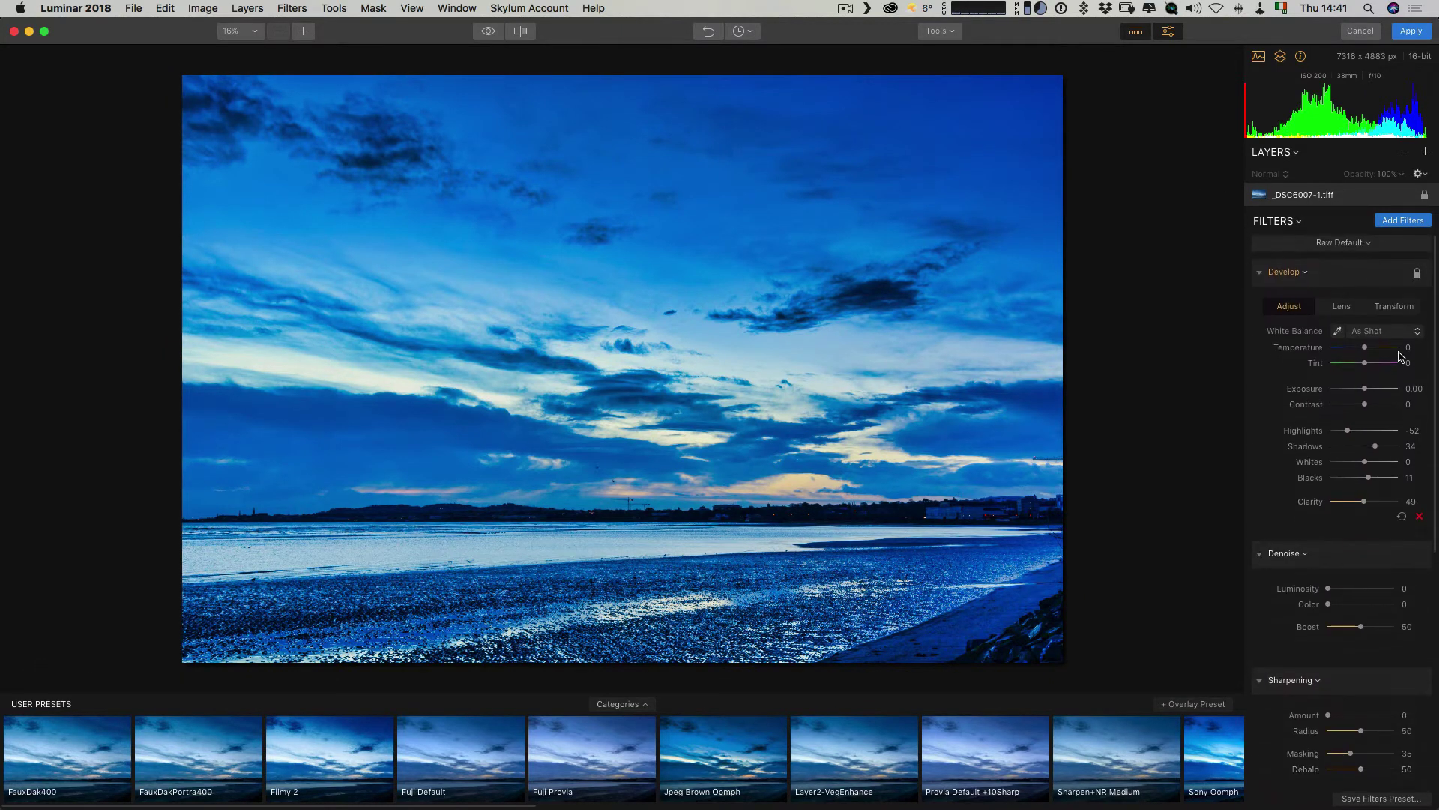
drag(1365, 403, 1372, 405)
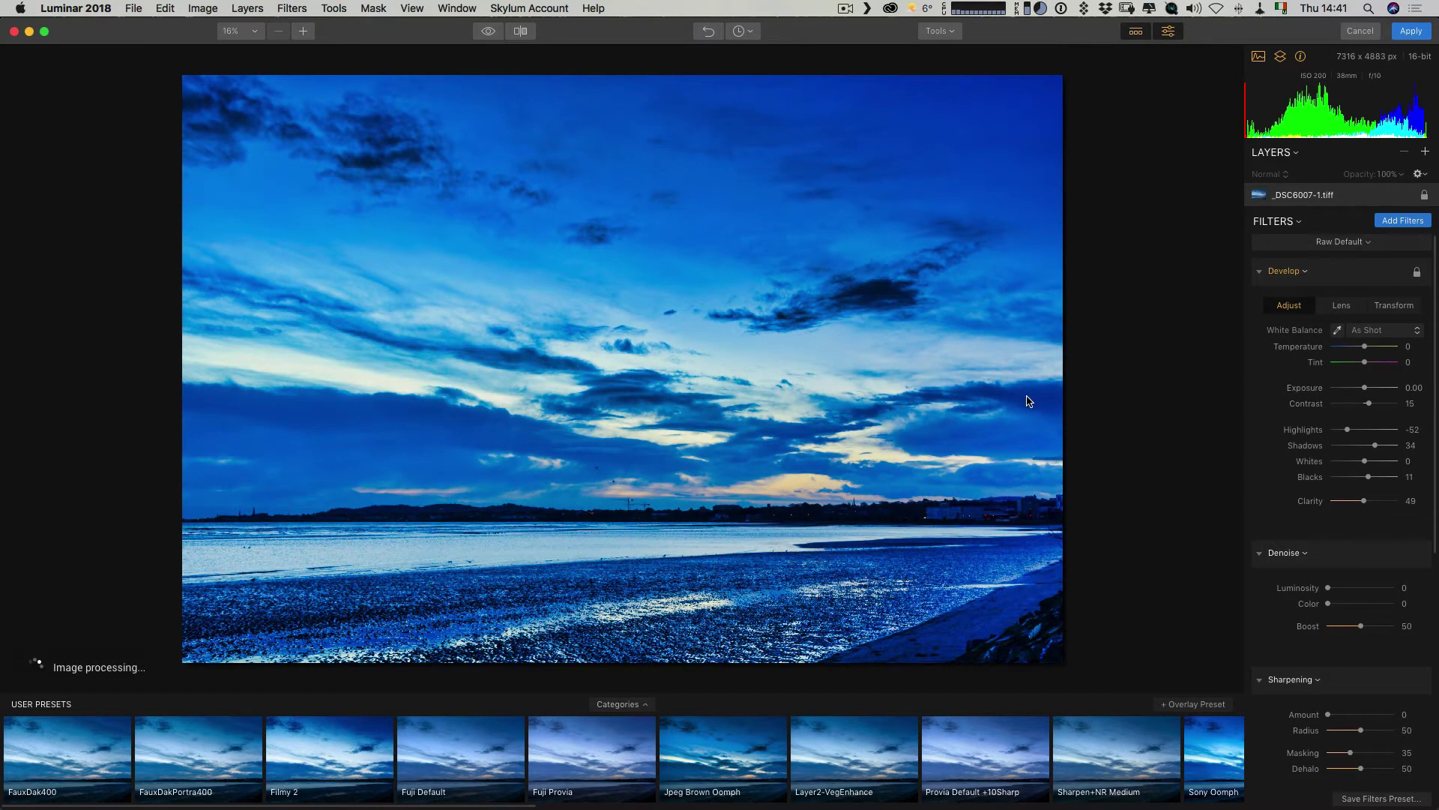
click(1409, 32)
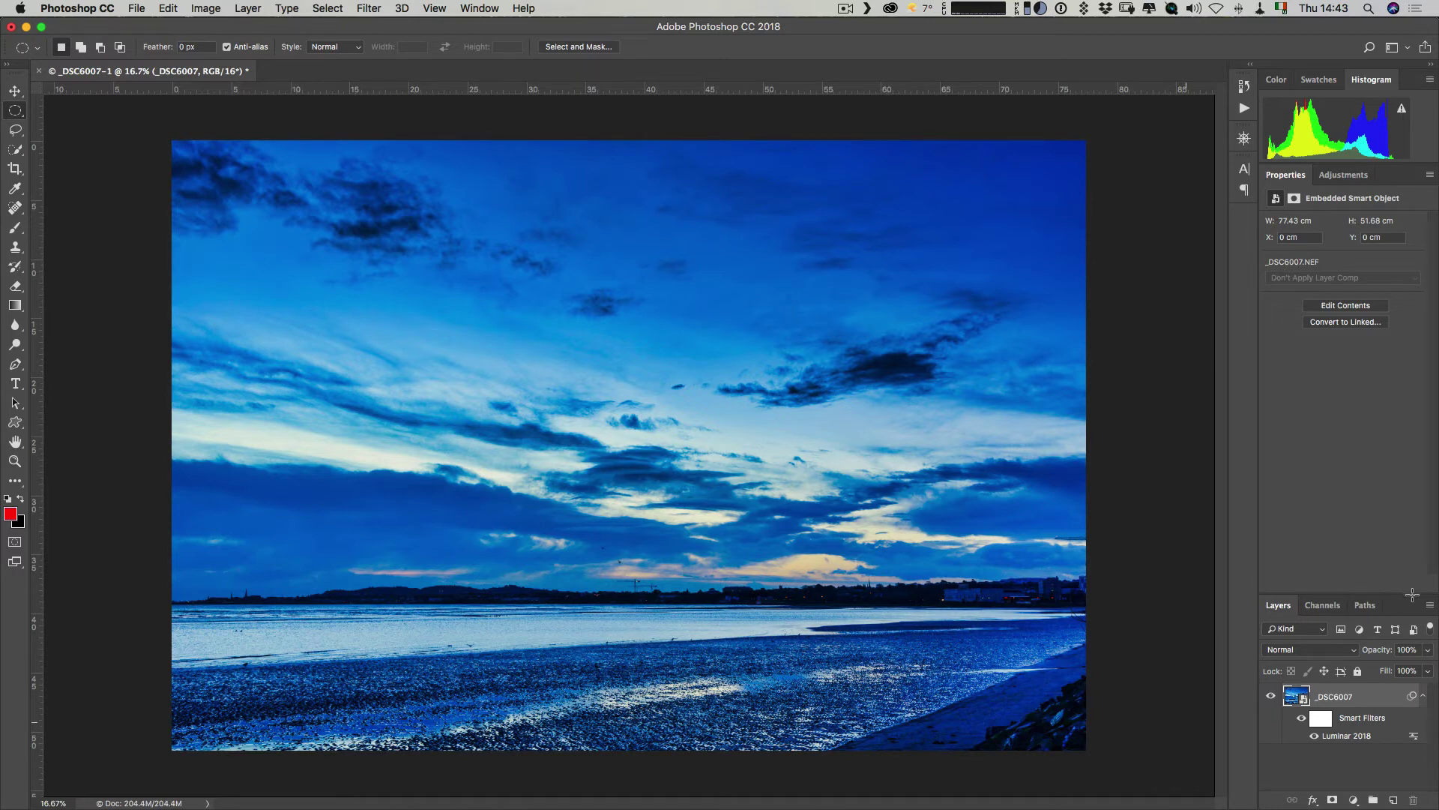
Drag the Properties/Layers divider upward to enlarge the Layers panel
drag(1413, 594, 1396, 275)
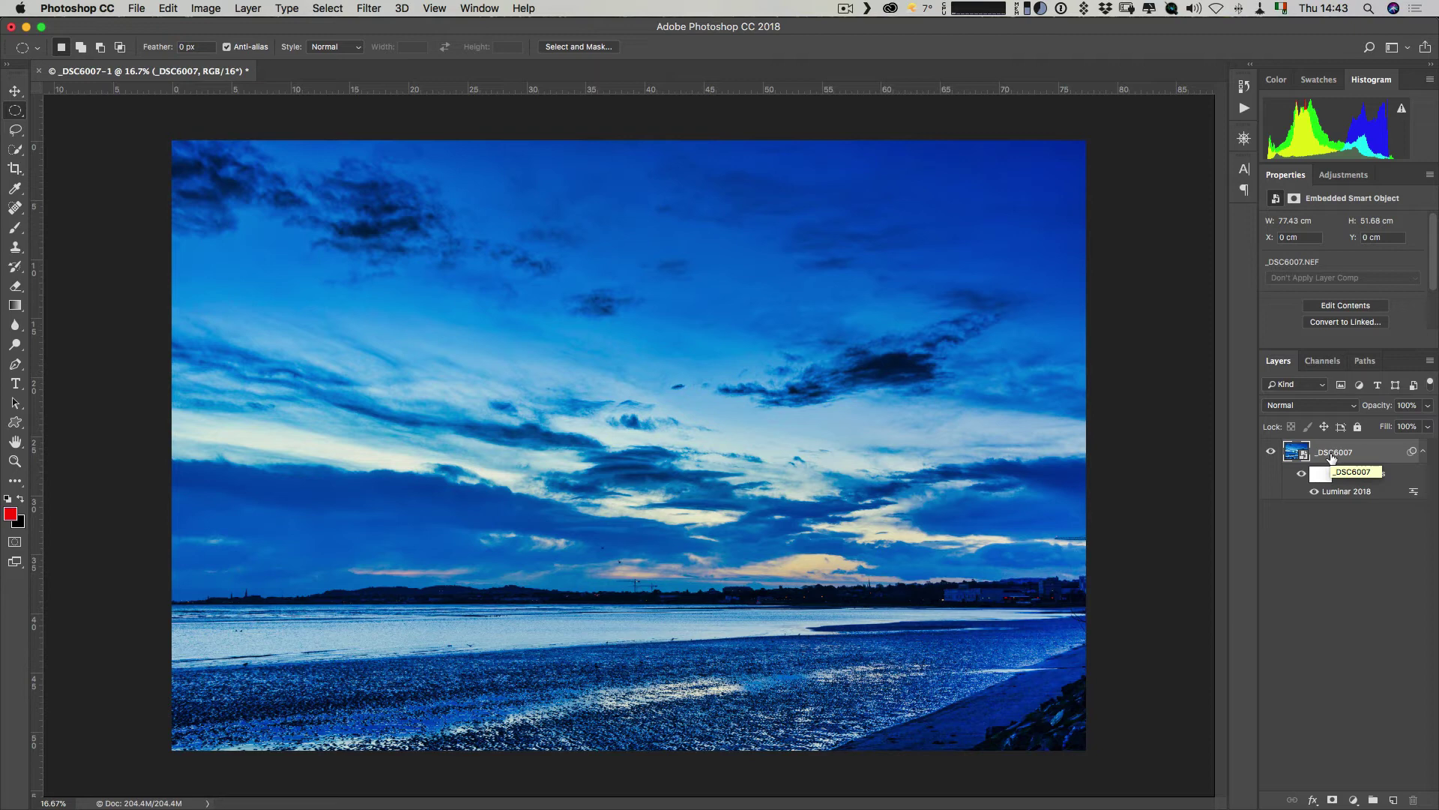
Reopen the Luminar 2018 smart filter, lower Highlights to -64, compare, and apply
double_click(1352, 492)
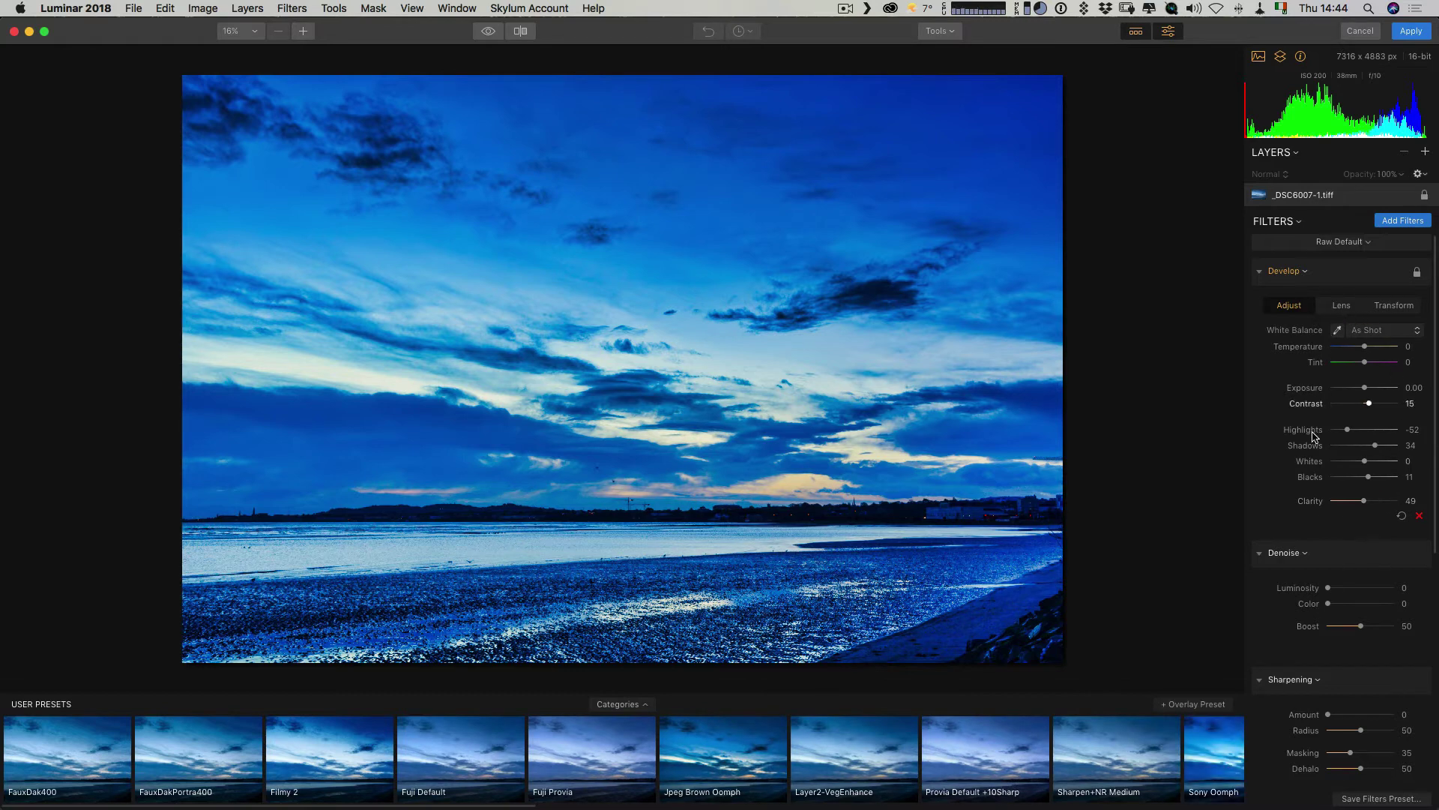
scroll(1299, 669, down, 10)
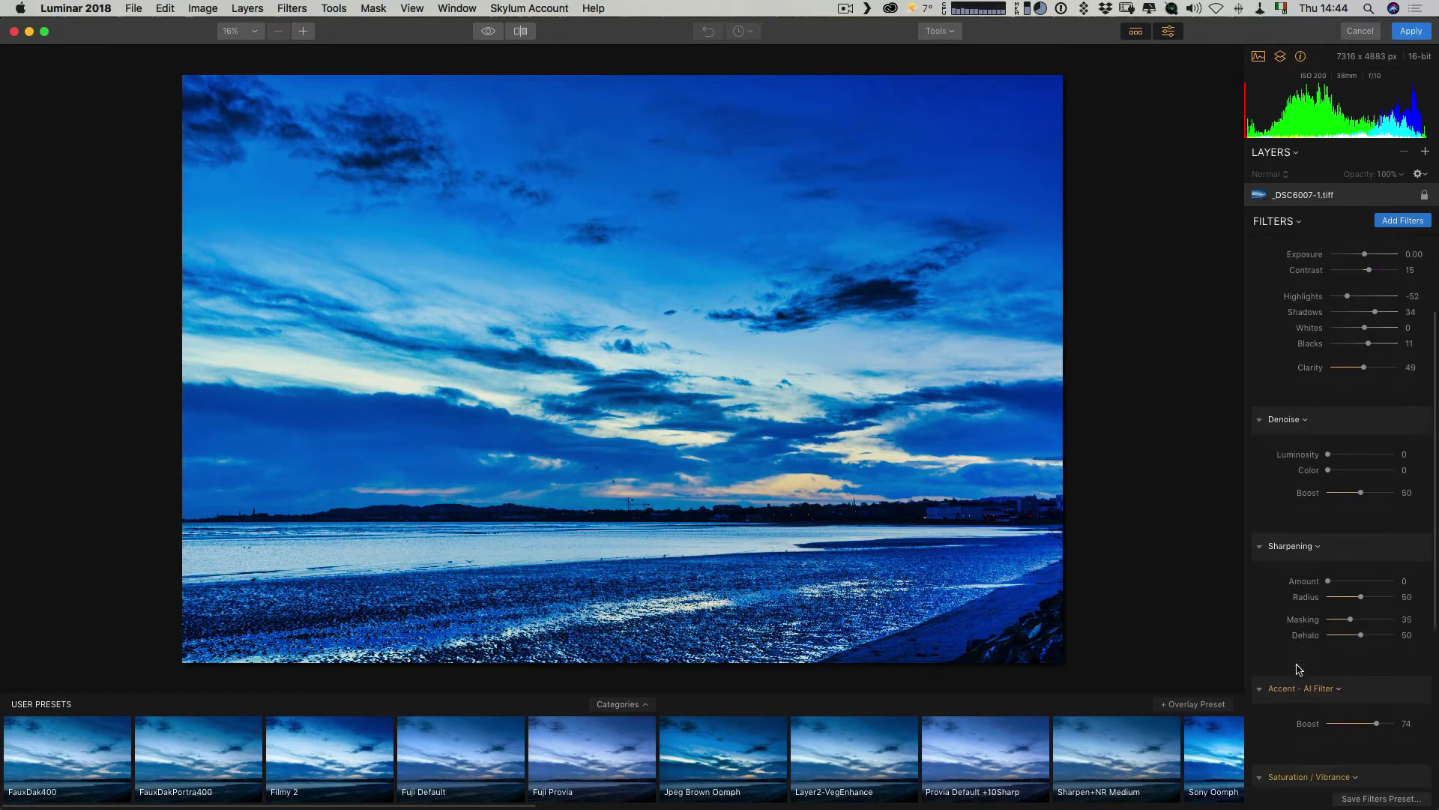
scroll(1299, 667, up, 10)
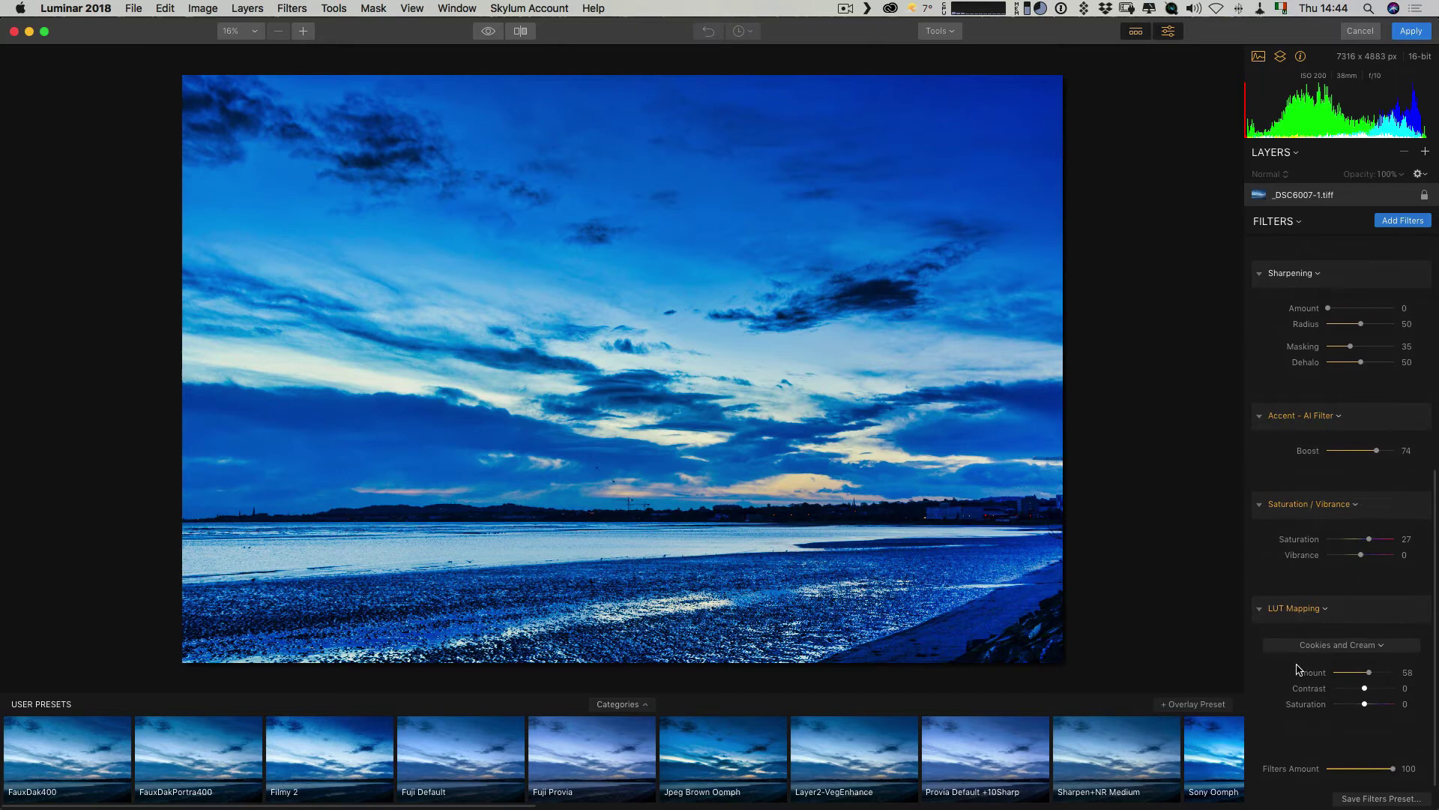
drag(1344, 409, 1340, 410)
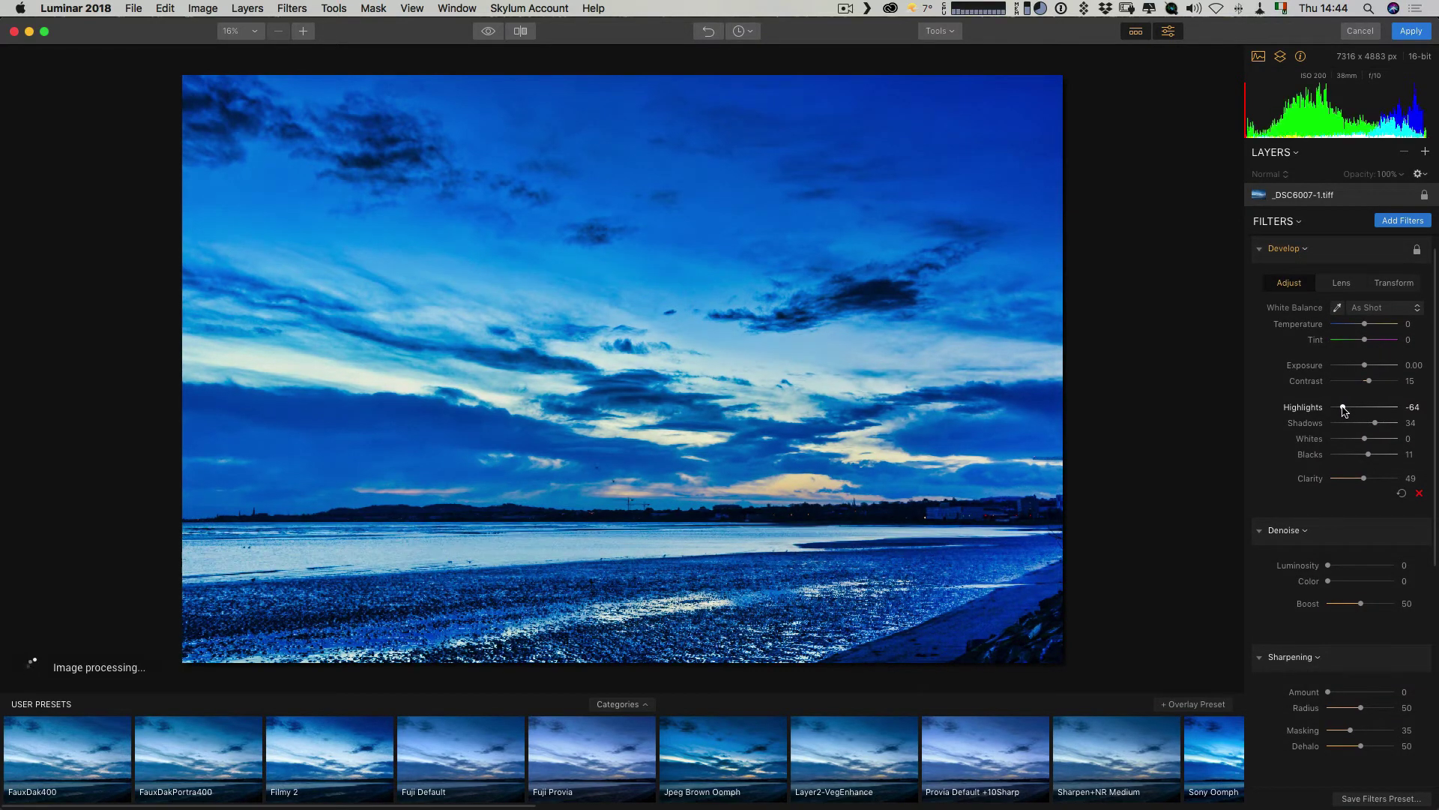
click(521, 31)
click(521, 31)
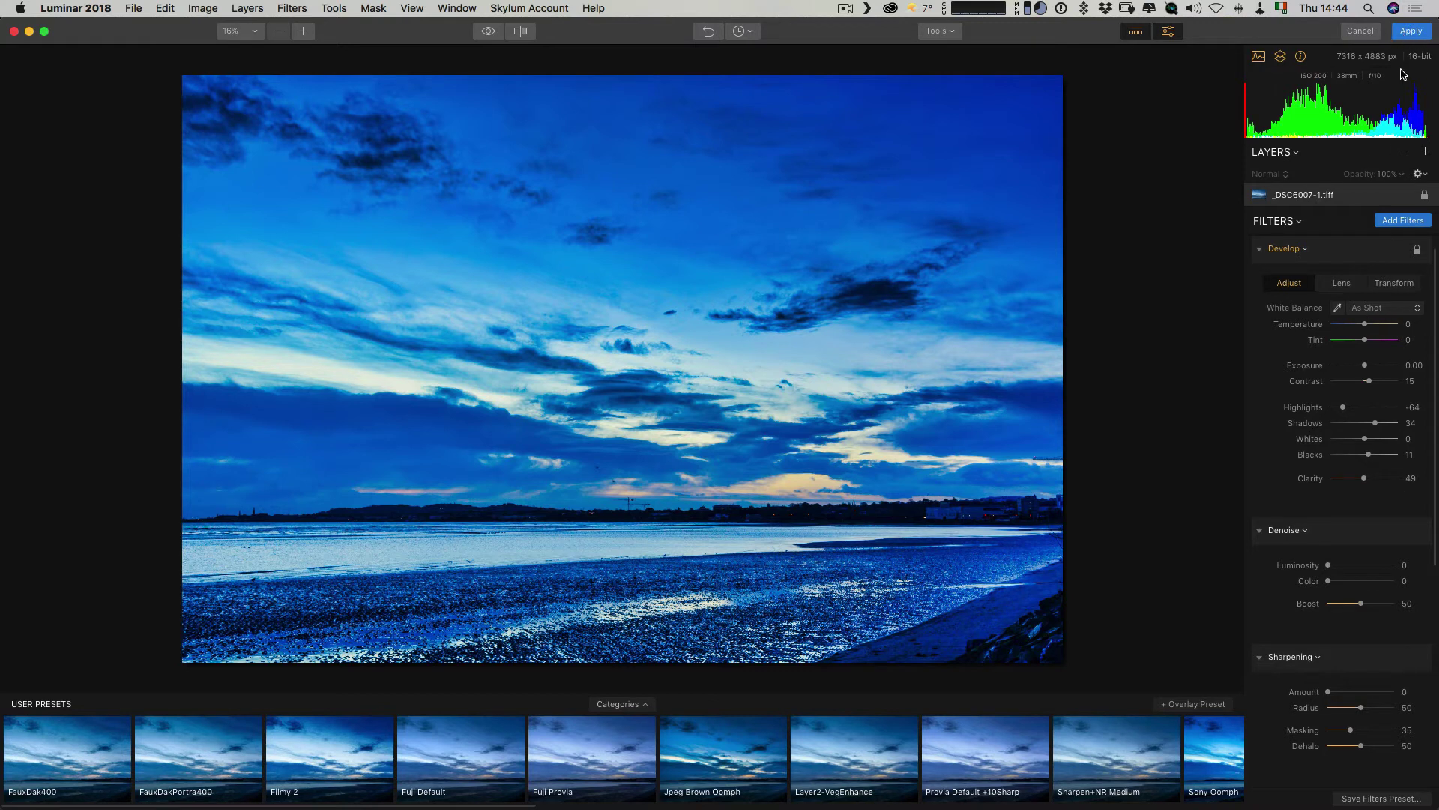
click(1413, 35)
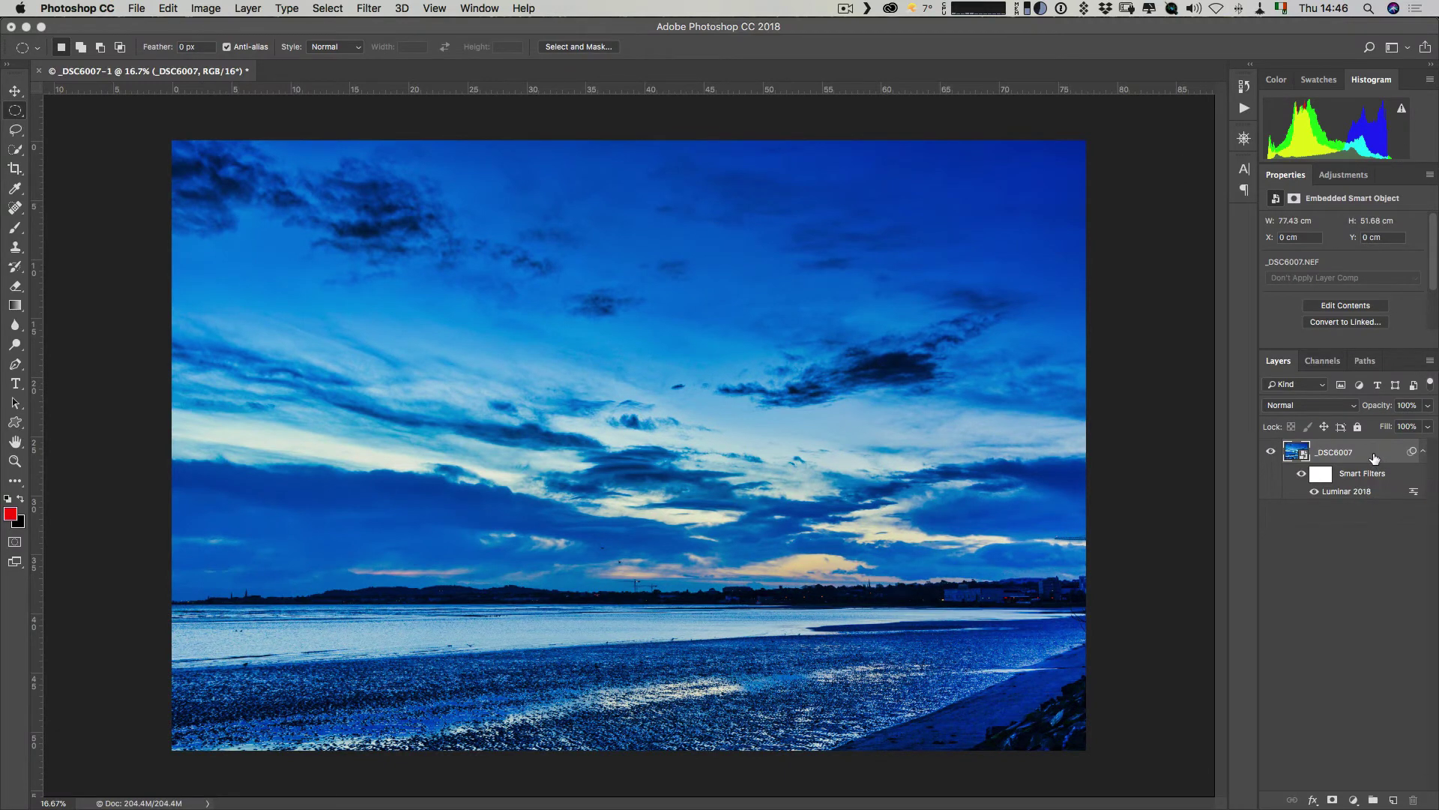
Save the image as _DSC6007-Edit.psd, close it, and switch back to Lightroom Classic
key(super+s)
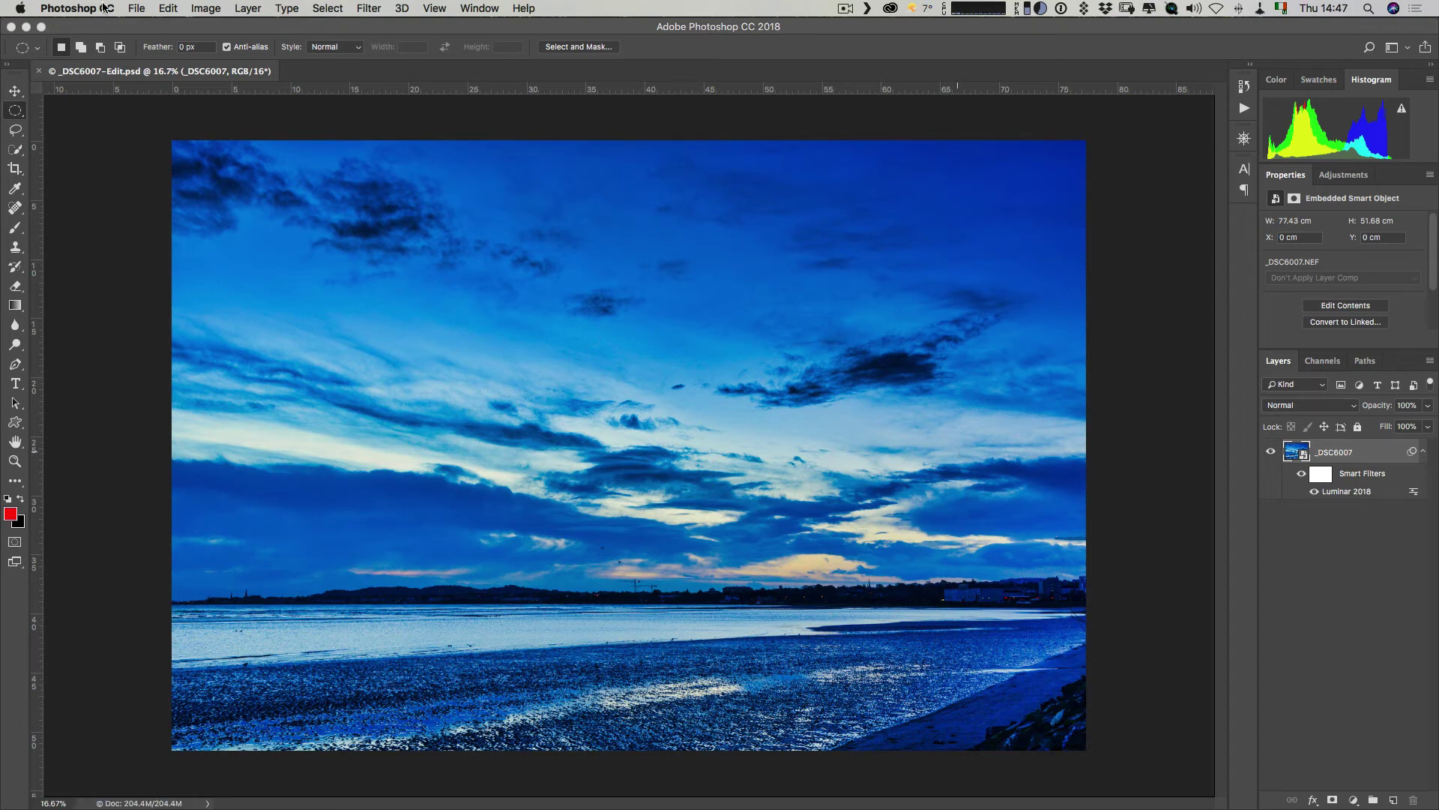
click(41, 73)
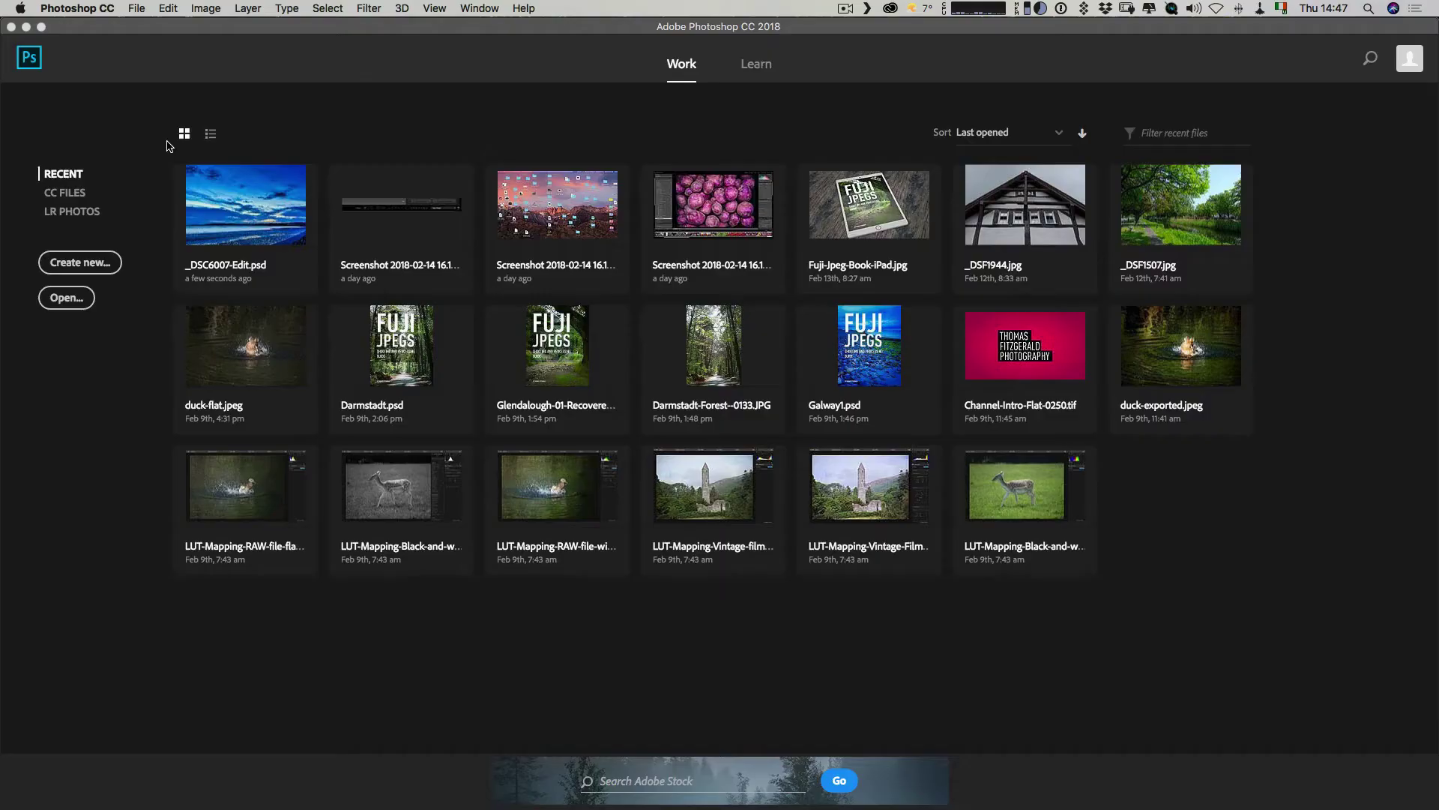
key(super+Tab)
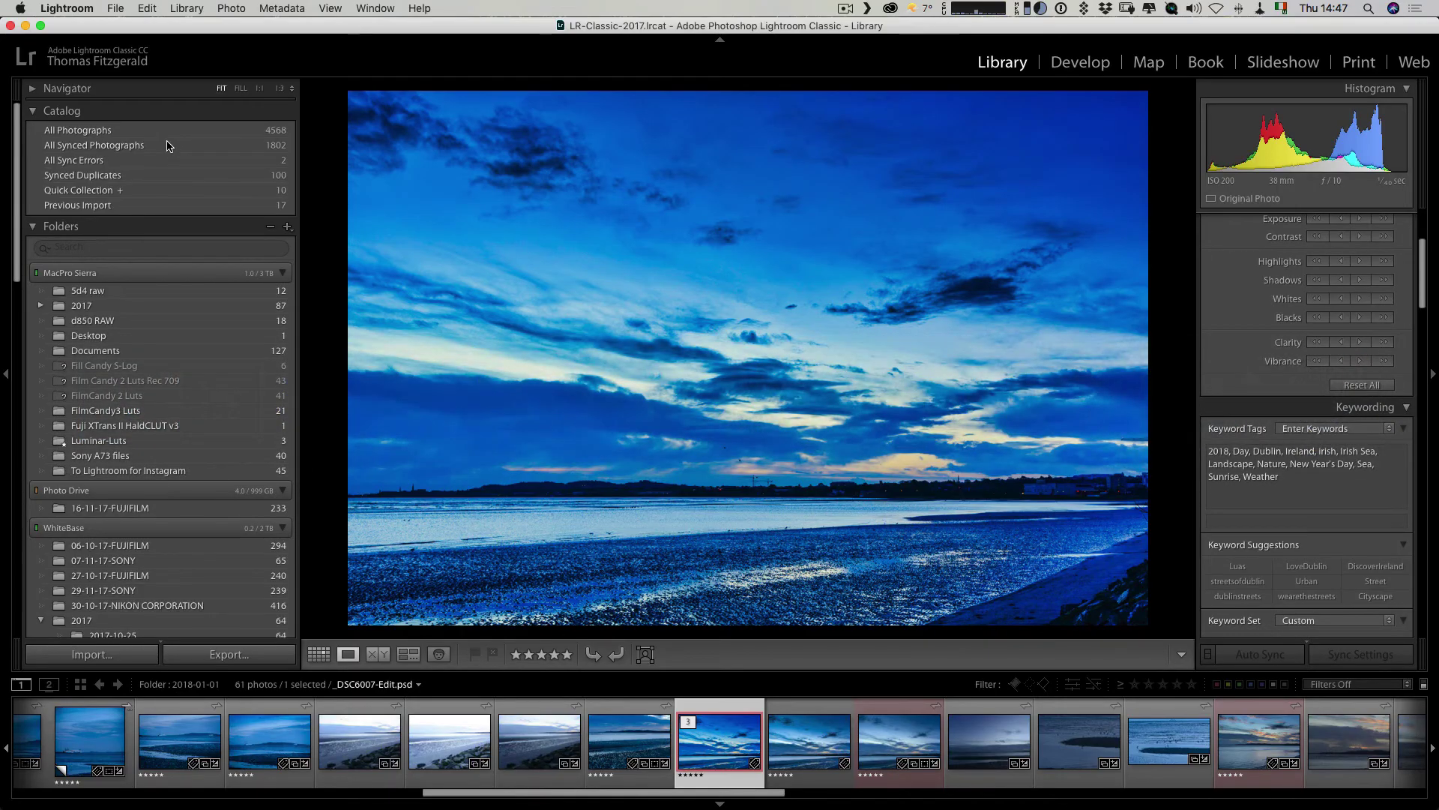
Open _DSC6007-Edit.psd in Photoshop CC 2018 using Edit Original, without Lightroom adjustments
right_click(719, 738)
mouse_move(783, 469)
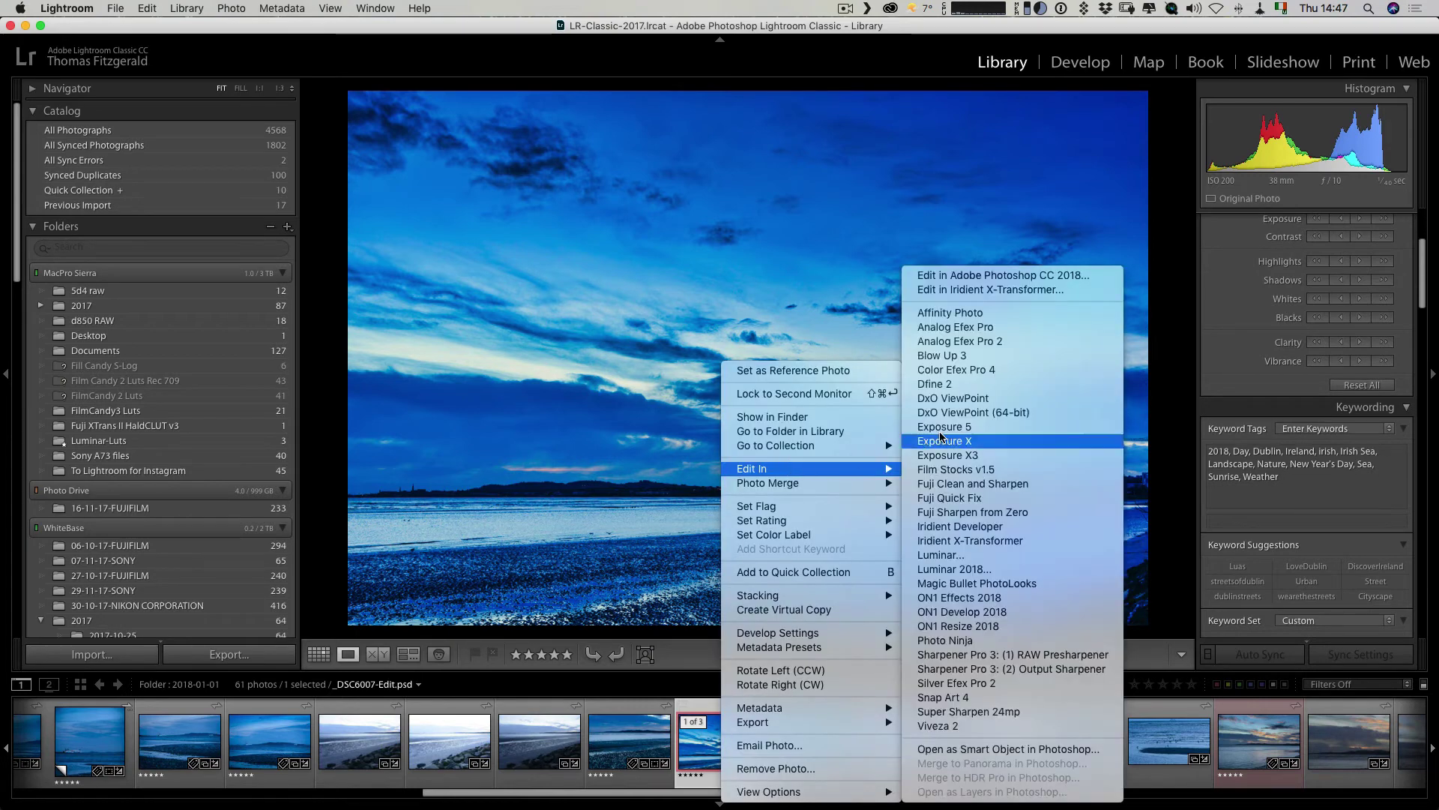
click(1085, 276)
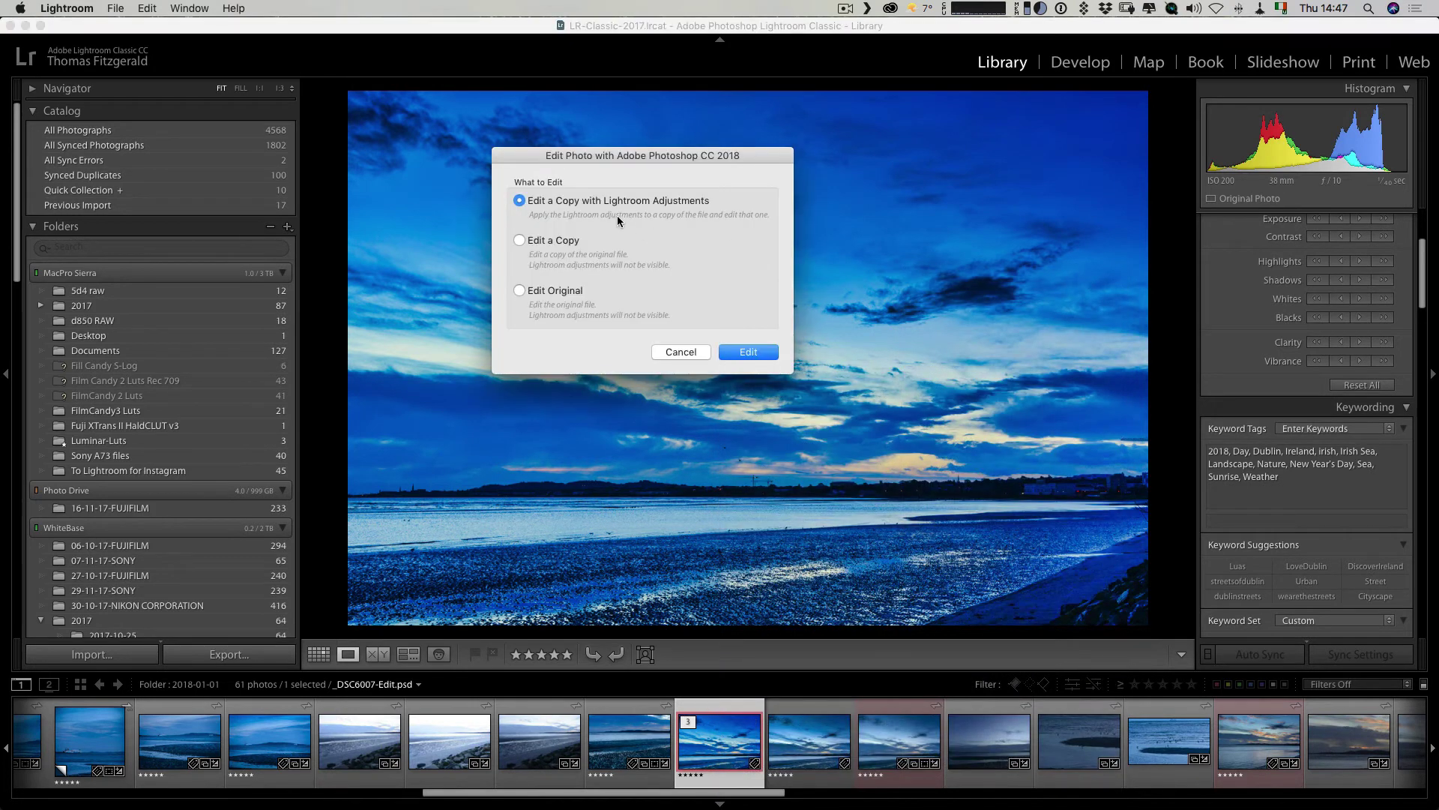
click(555, 292)
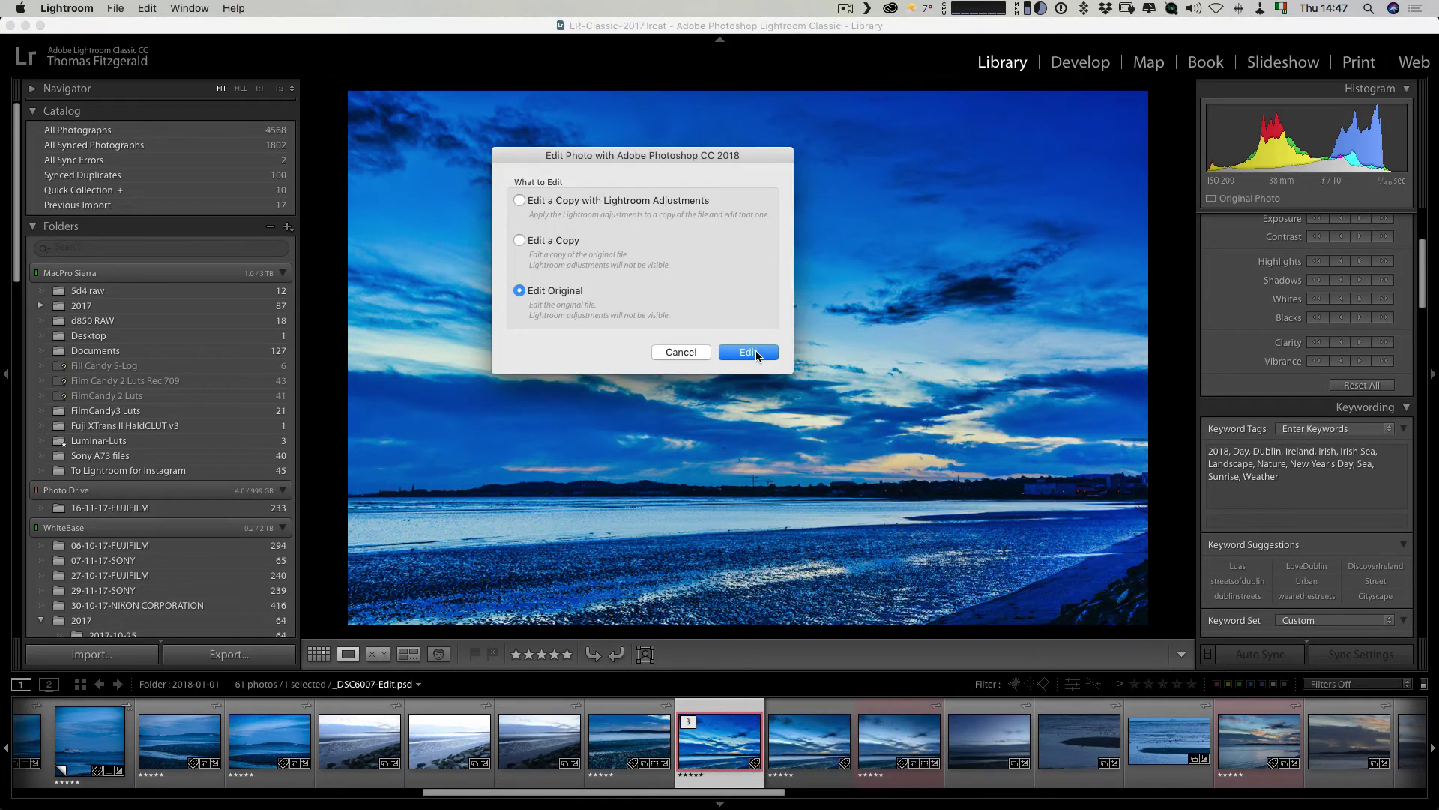
click(753, 352)
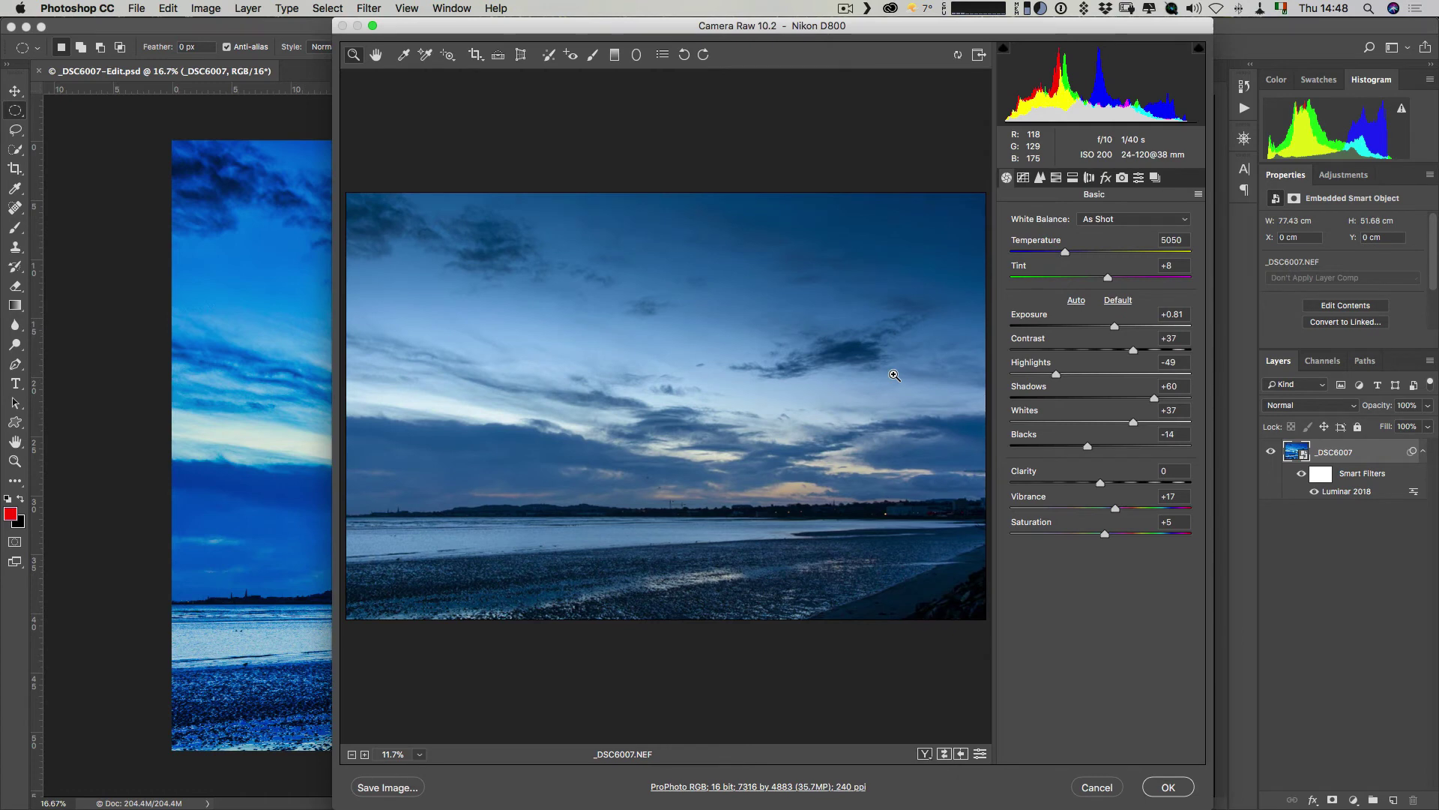
In Camera Raw, set Exposure to +0.30 and Clarity to +26, then apply to the _DSC6007 smart object
drag(1114, 325, 1145, 349)
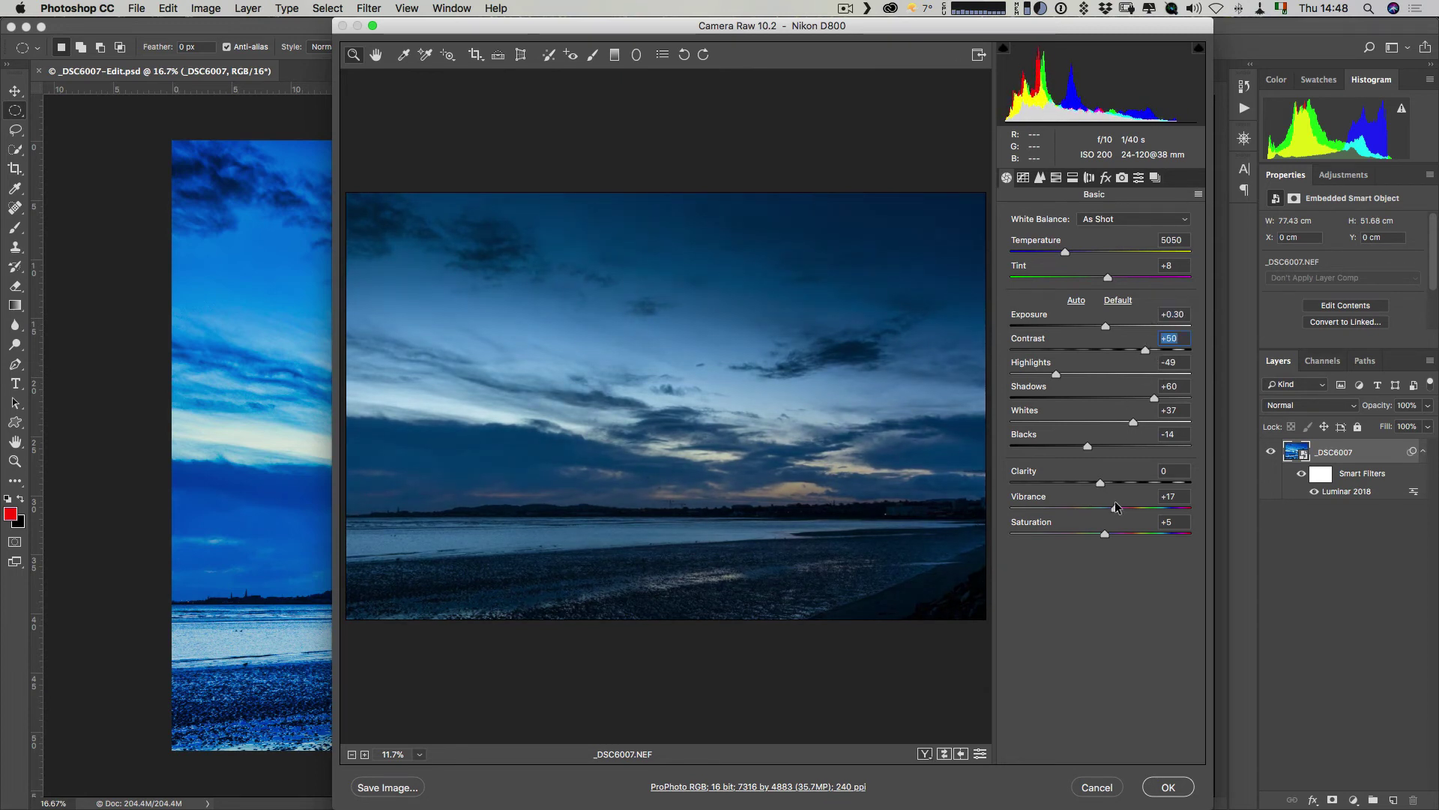
drag(1101, 482, 1127, 507)
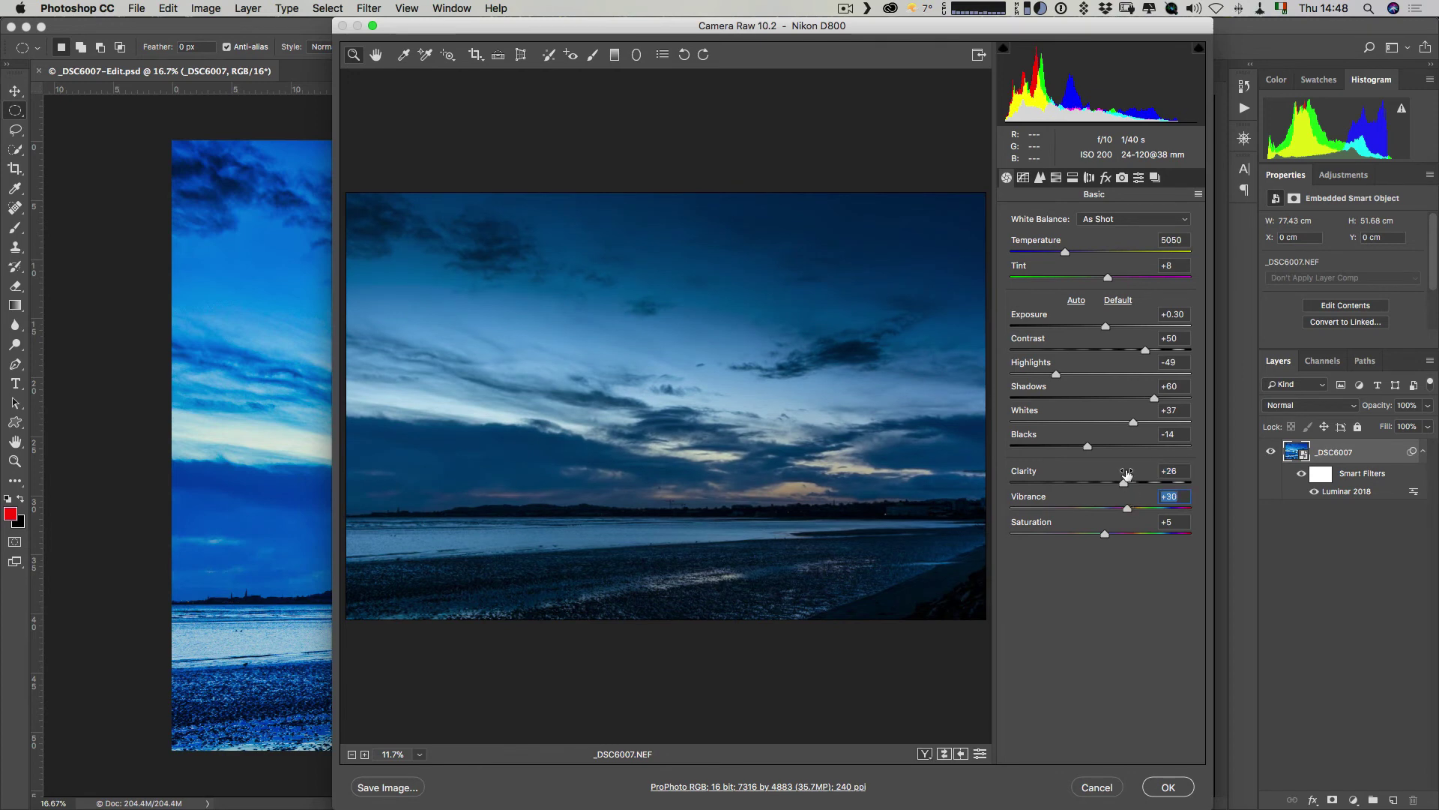
click(1173, 787)
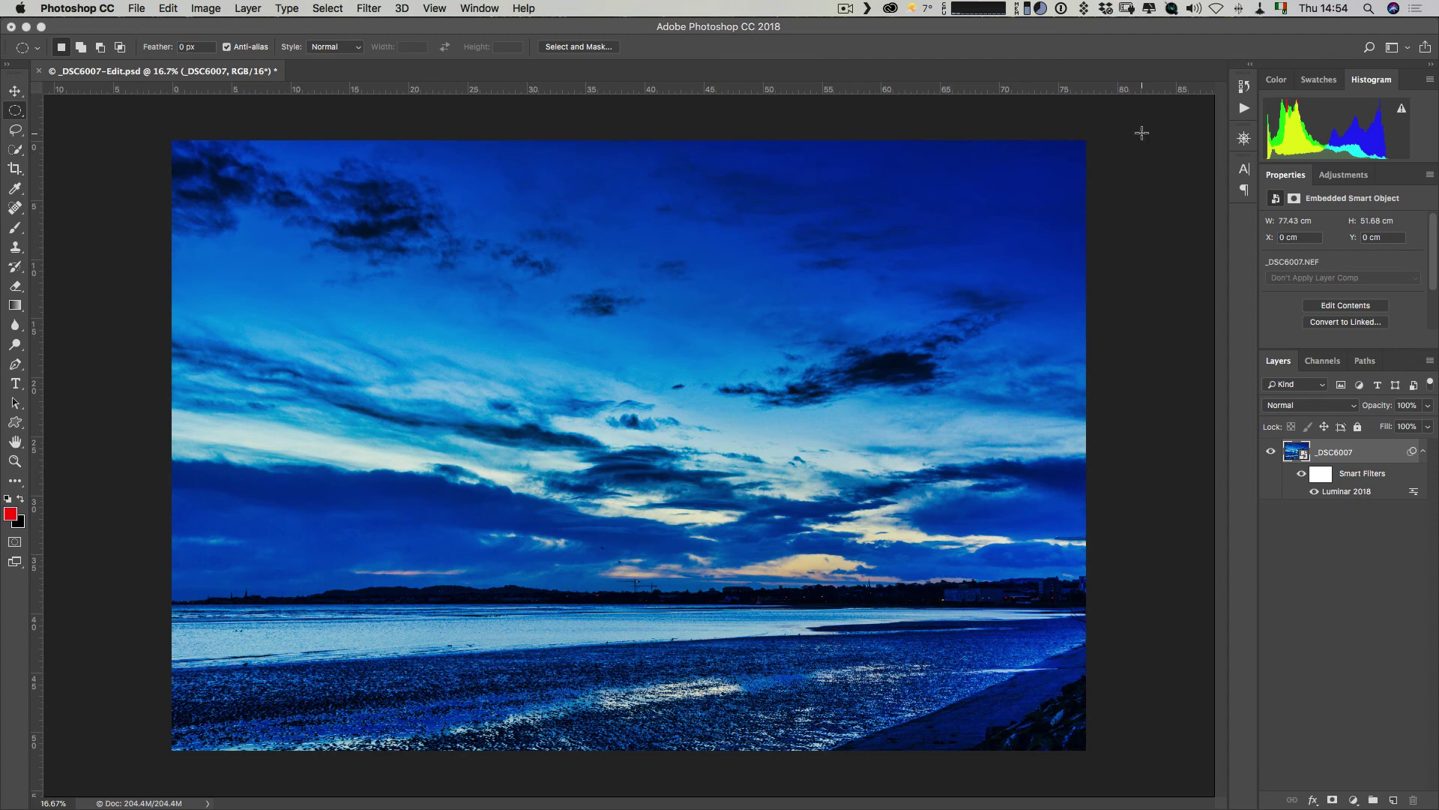
Save _DSC6007-Edit.psd with its raw and Luminar 2018 edits
key(cmd+s)
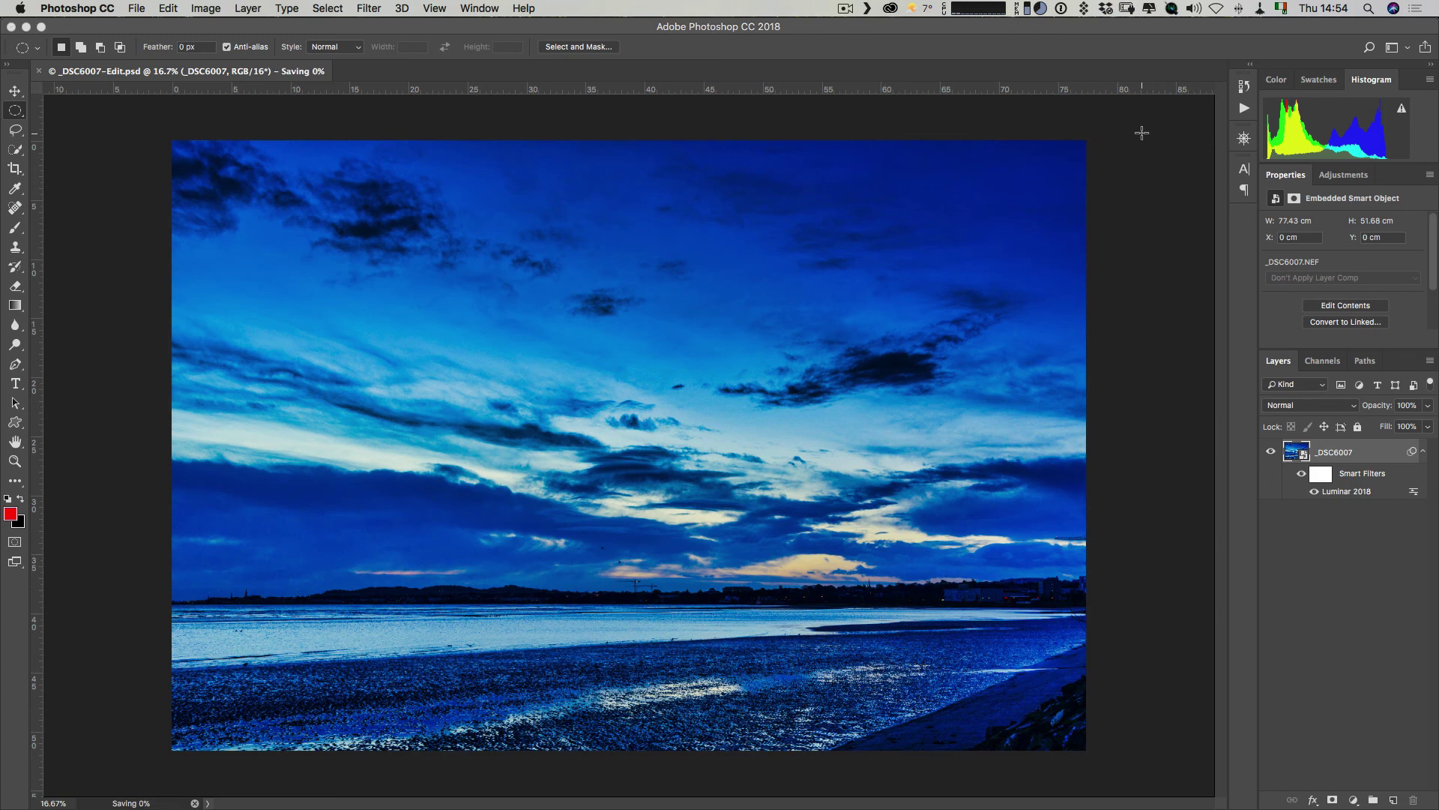
key(cmd+Tab)
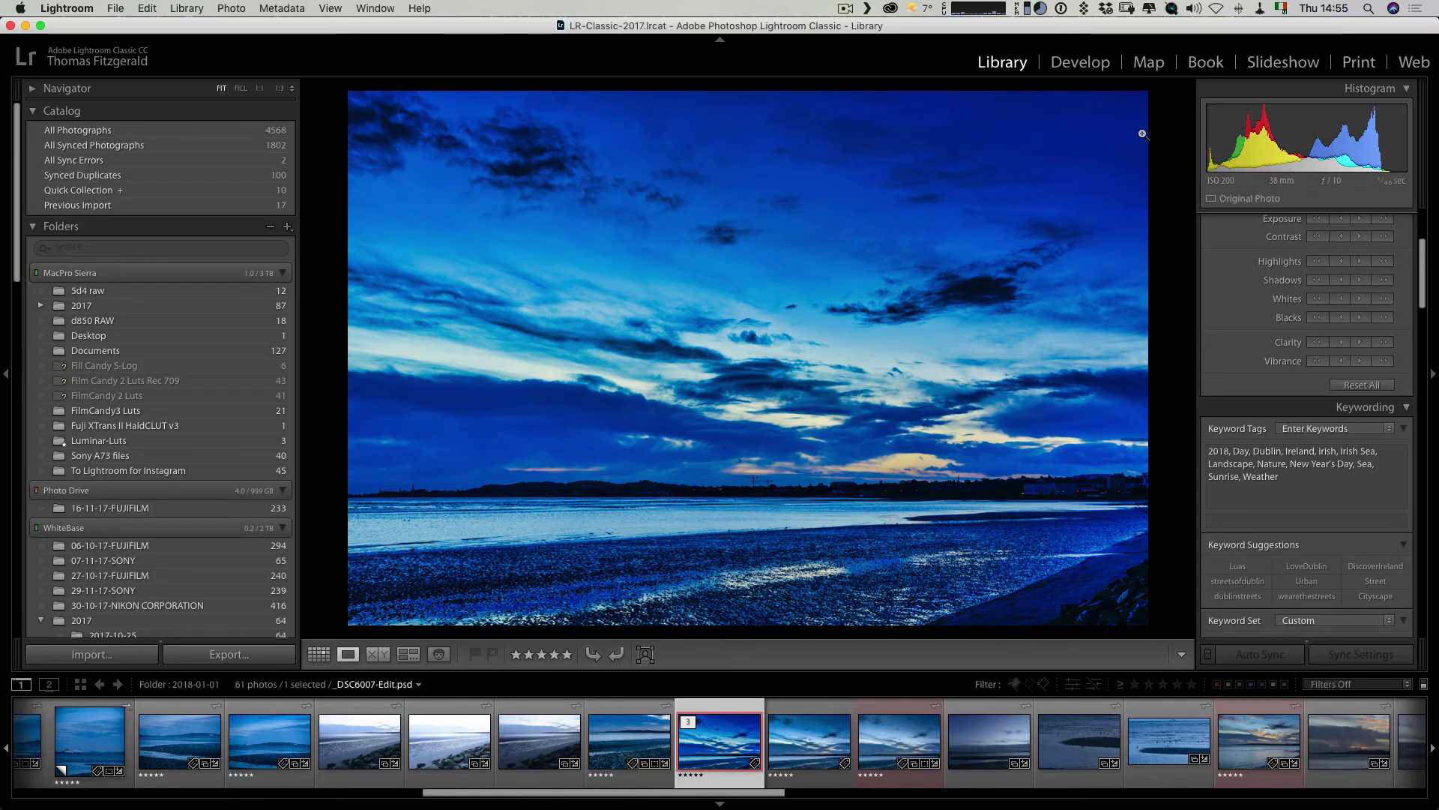